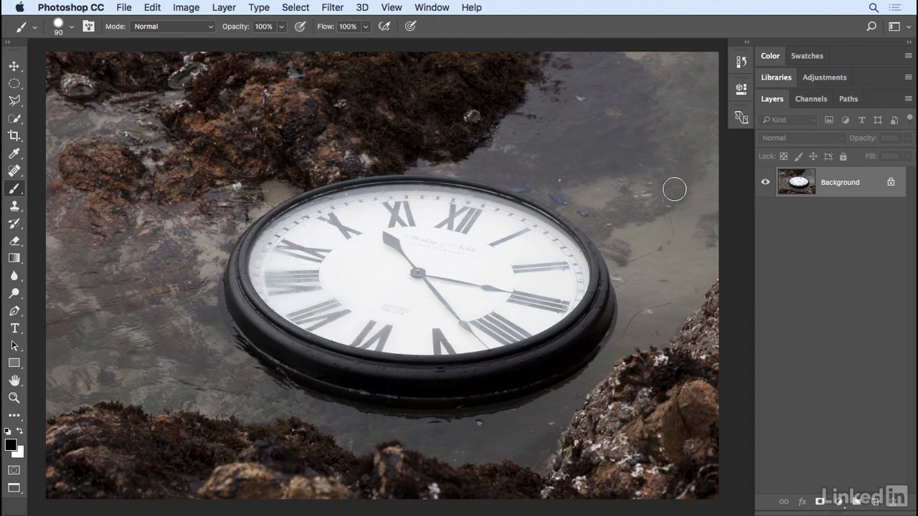
- Make an elliptical selection around the whole clock and distort it with Transform Selection to fit just outside the black rim
{"action": "left_click_drag", "start_coordinate": [14, 84], "coordinate": [67, 94]}
{"action": "left_click_drag", "start_coordinate": [218, 169], "coordinate": [623, 417]}
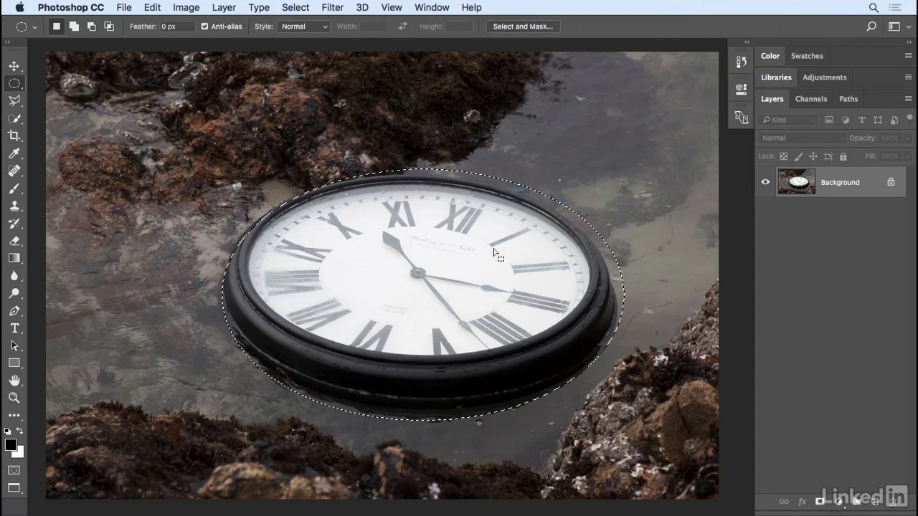
{"action": "left_click", "coordinate": [299, 8]}
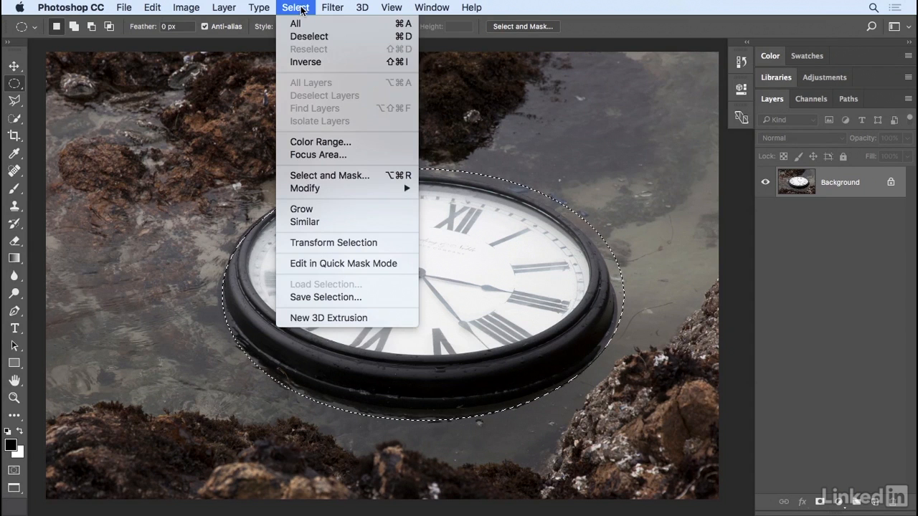
{"action": "left_click", "coordinate": [334, 243]}
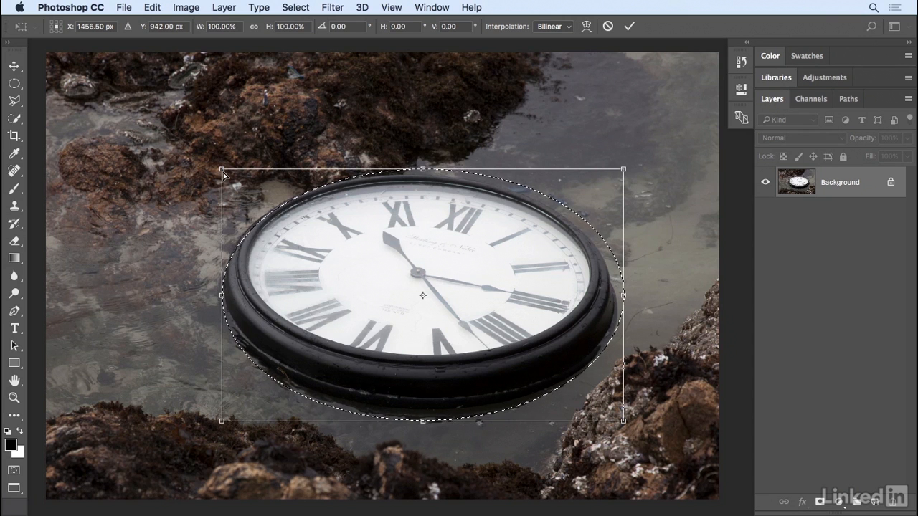
{"action": "left_click_drag", "start_coordinate": [222, 174], "coordinate": [216, 168]}
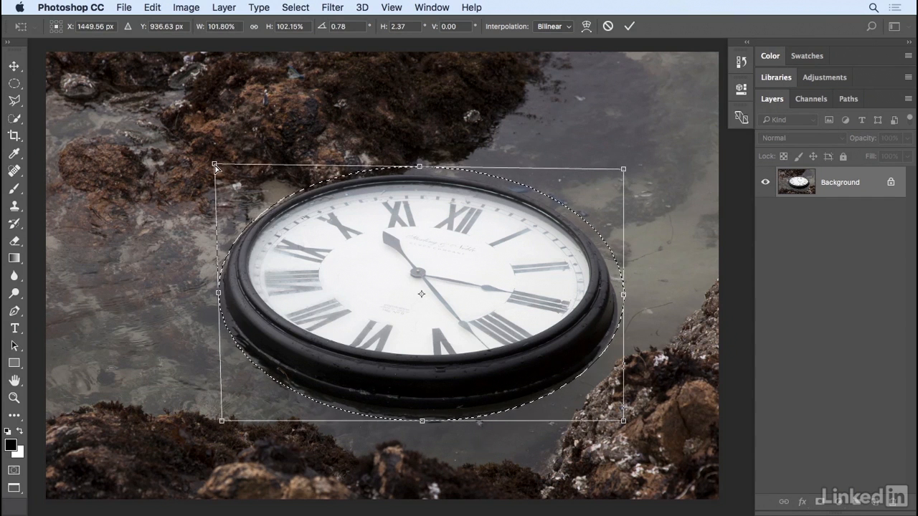
{"action": "left_click_drag", "start_coordinate": [626, 172], "coordinate": [618, 179]}
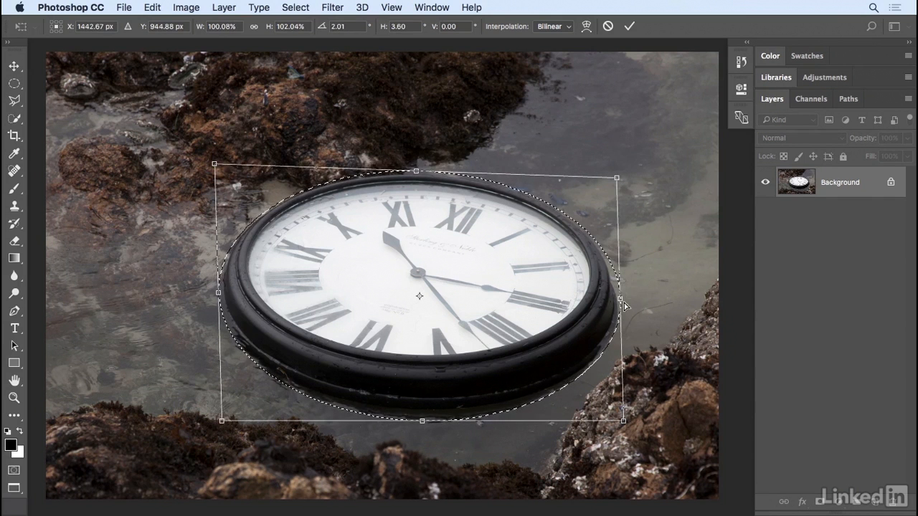
{"action": "left_click_drag", "start_coordinate": [422, 423], "coordinate": [422, 420]}
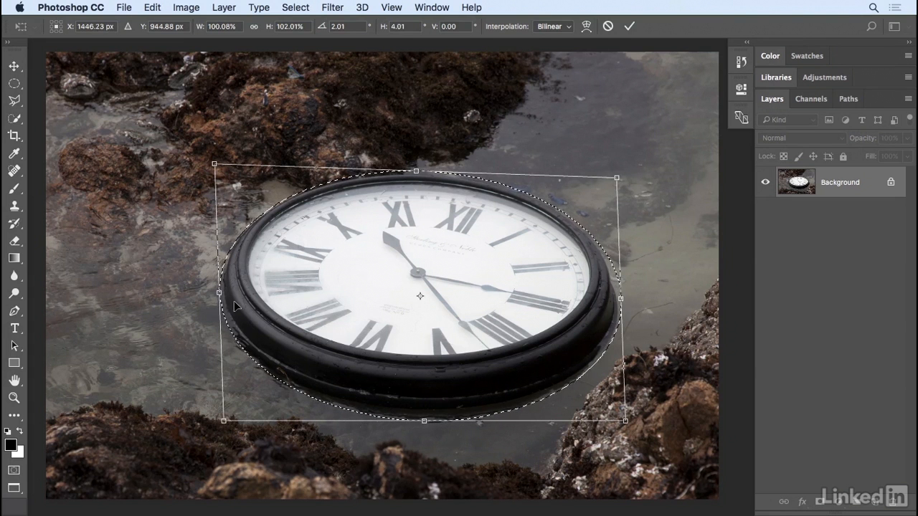
{"action": "left_click_drag", "start_coordinate": [220, 293], "coordinate": [212, 293]}
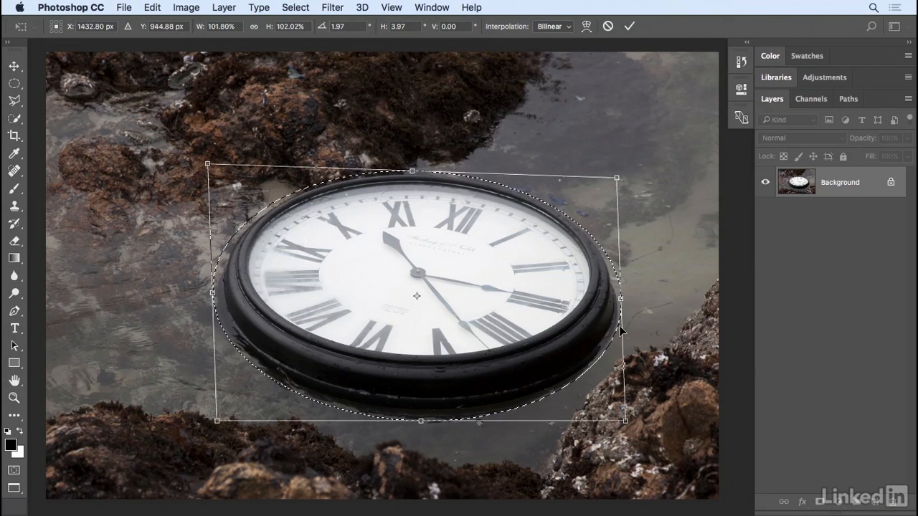
{"action": "left_click_drag", "start_coordinate": [622, 301], "coordinate": [626, 303]}
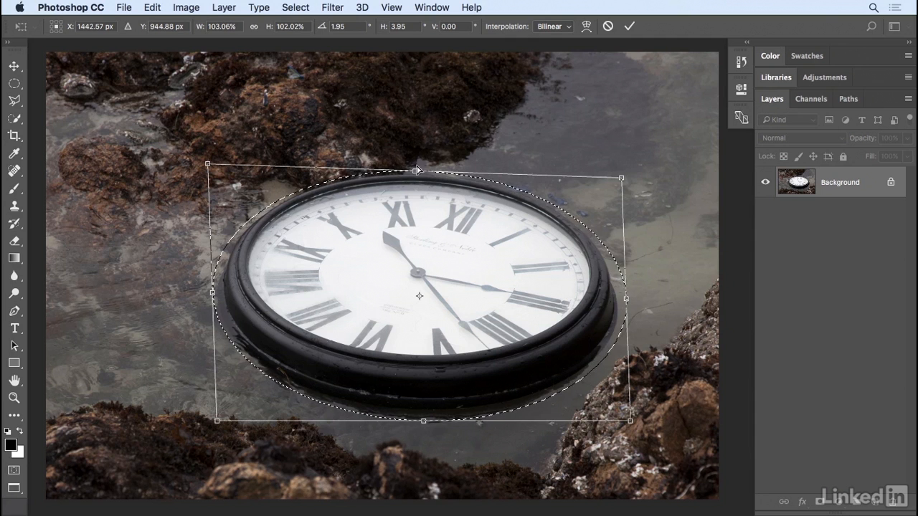
{"action": "left_click_drag", "start_coordinate": [416, 172], "coordinate": [415, 168]}
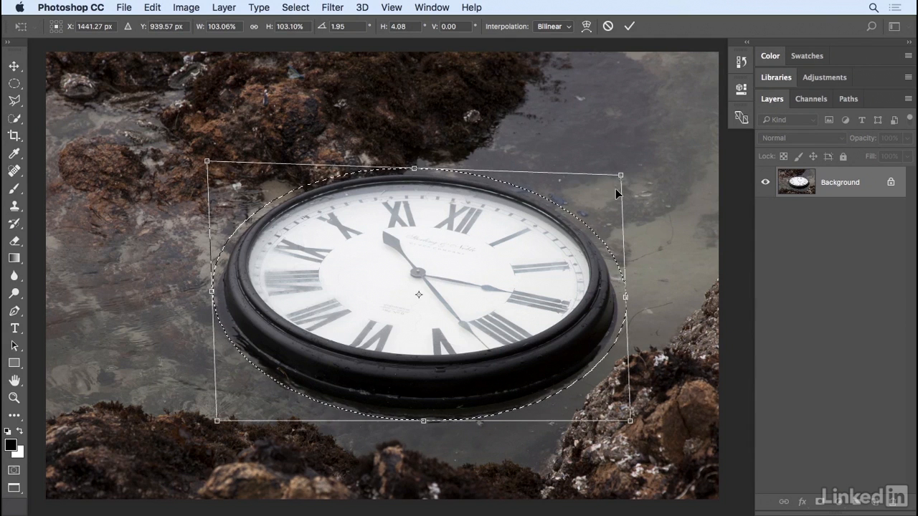
{"action": "key", "text": "Return"}
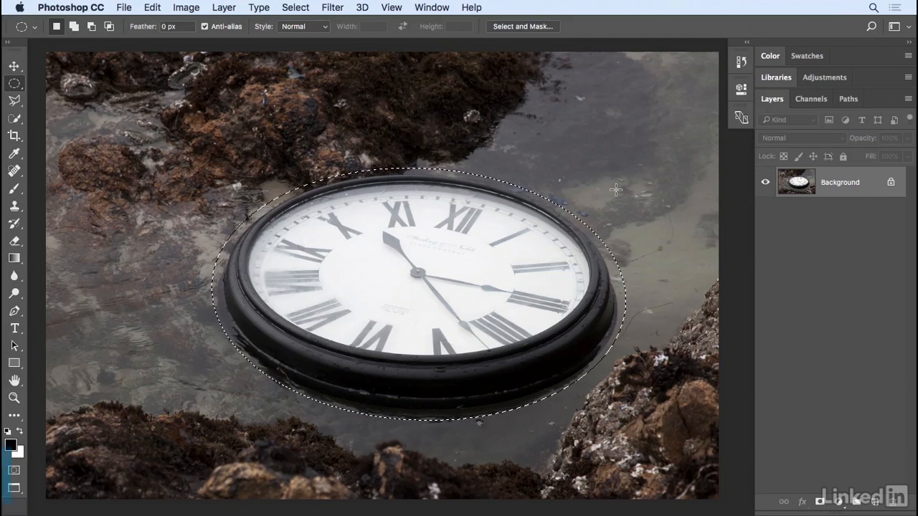
- Copy the selected clock to a new layer and convert both that layer and the Background to smart objects
{"action": "key", "text": "super+j"}
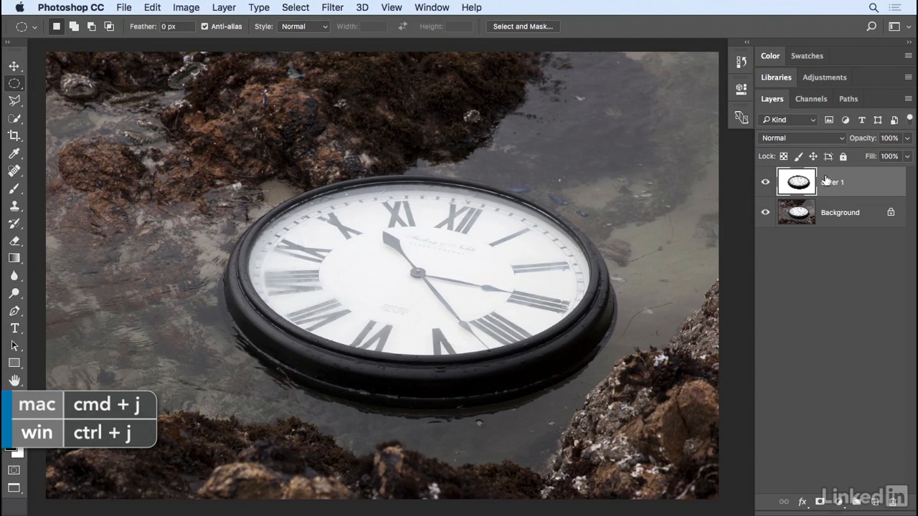
{"action": "right_click", "coordinate": [863, 186]}
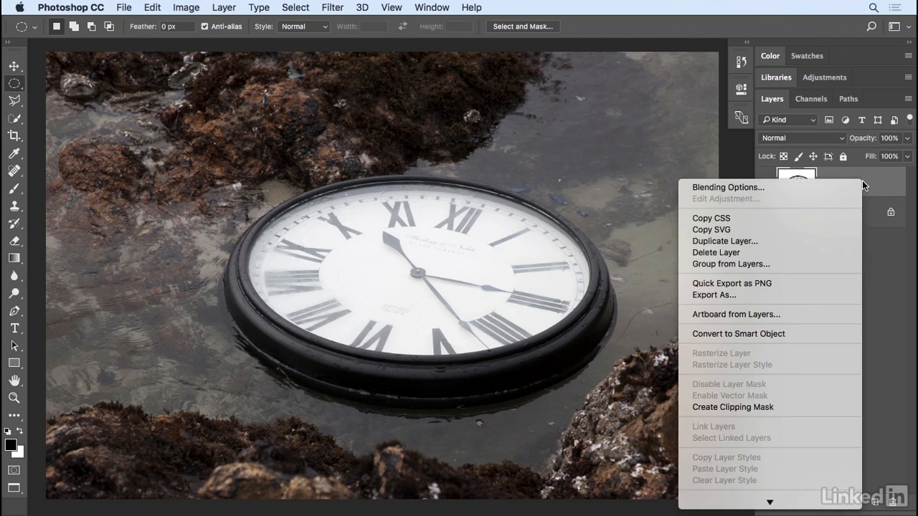
{"action": "left_click", "coordinate": [811, 333]}
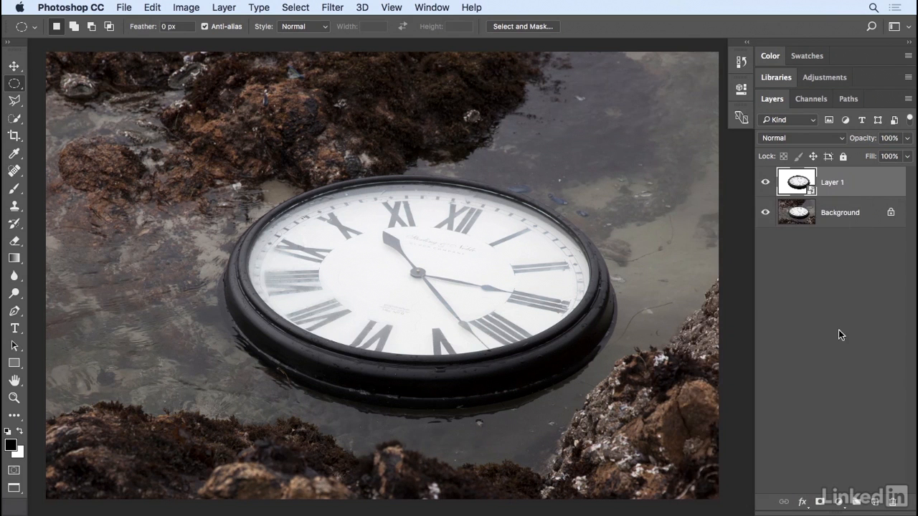
{"action": "right_click", "coordinate": [870, 215]}
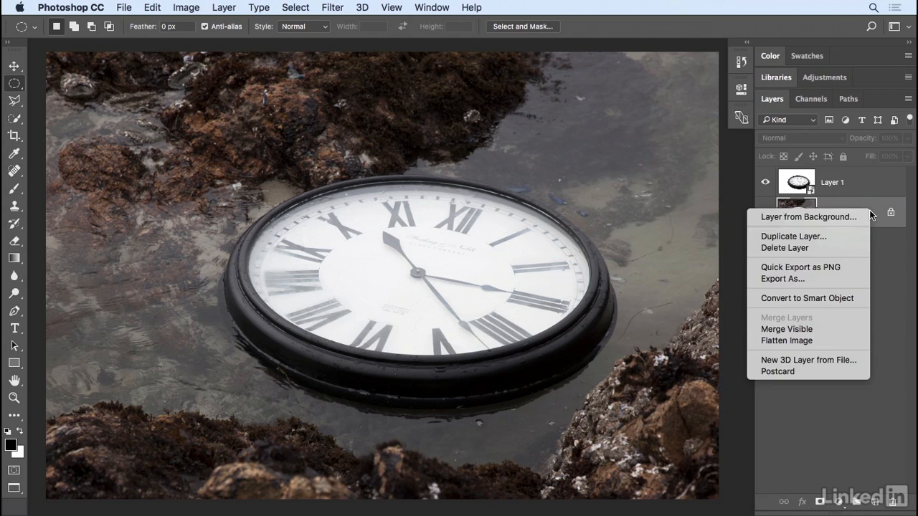
{"action": "left_click", "coordinate": [850, 299]}
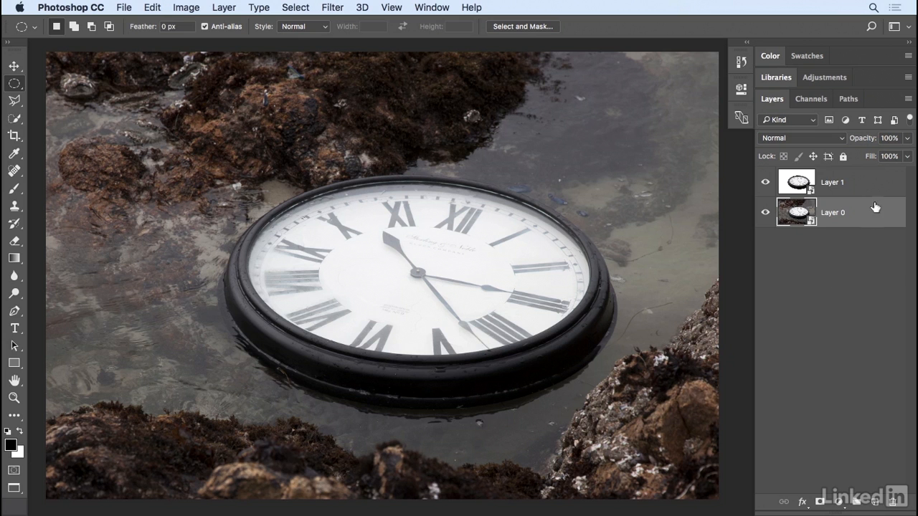
- Open the Liquify filter on the clock layer, Layer 1
{"action": "left_click", "coordinate": [858, 183]}
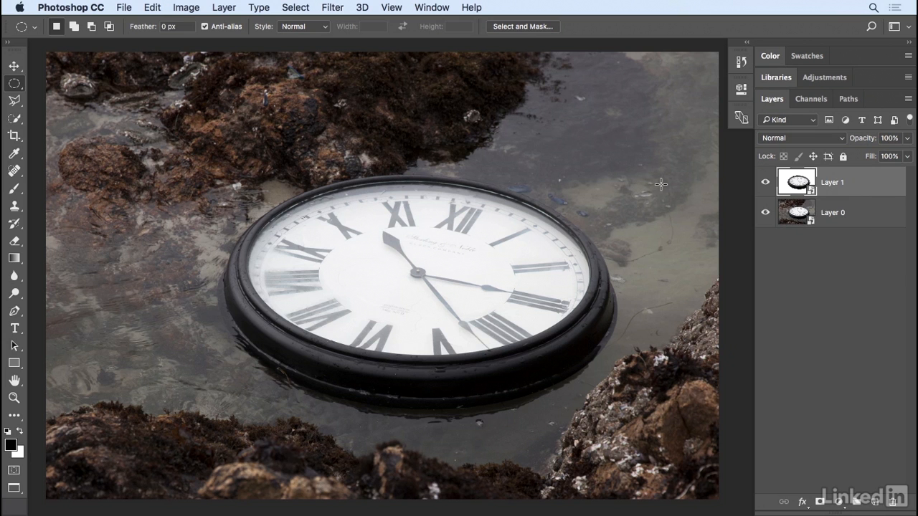
{"action": "left_click", "coordinate": [339, 9]}
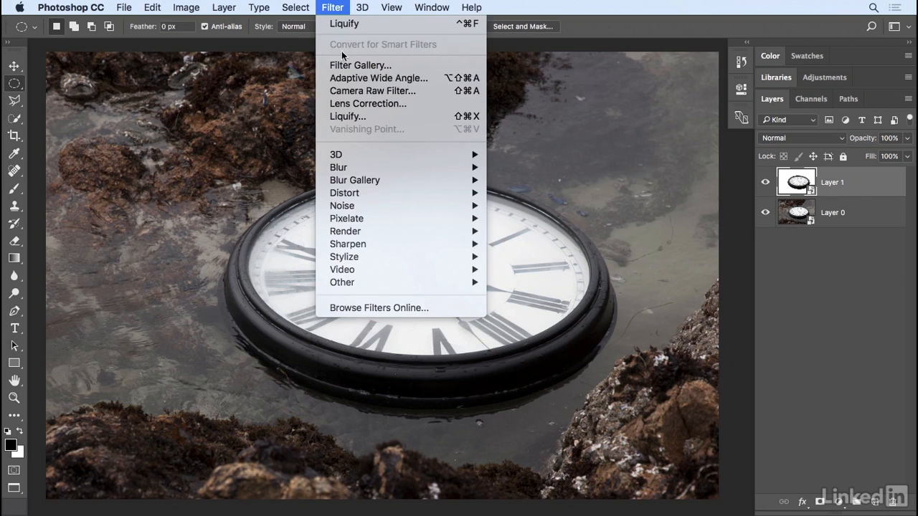
{"action": "left_click", "coordinate": [392, 117]}
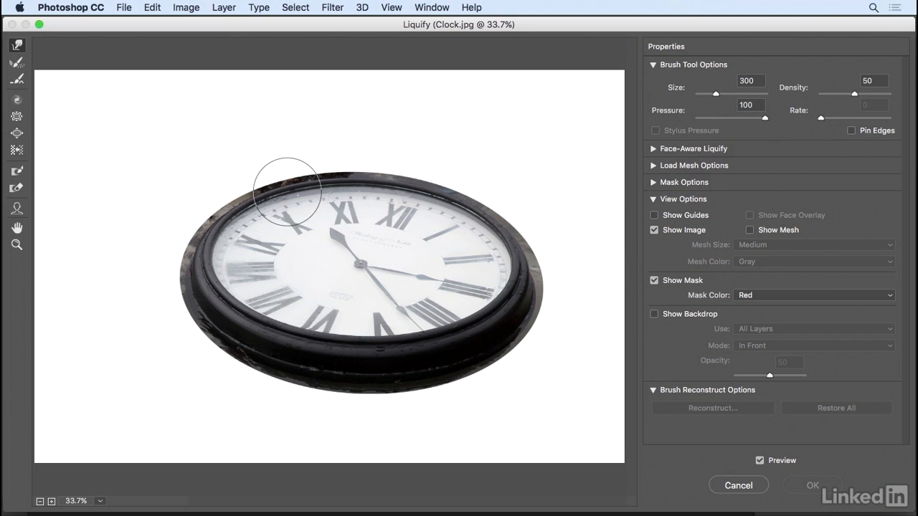
- Push bumps into the clock's upper-left rim with Forward Warp and restore the rim with the Reconstruct tool, temporarily showing the mesh
{"action": "mouse_move", "coordinate": [286, 191]}
{"action": "left_mouse_down"}
{"action": "mouse_move", "coordinate": [275, 163]}
{"action": "mouse_move", "coordinate": [303, 185]}
{"action": "mouse_move", "coordinate": [323, 185]}
{"action": "mouse_move", "coordinate": [322, 151]}
{"action": "left_mouse_up"}
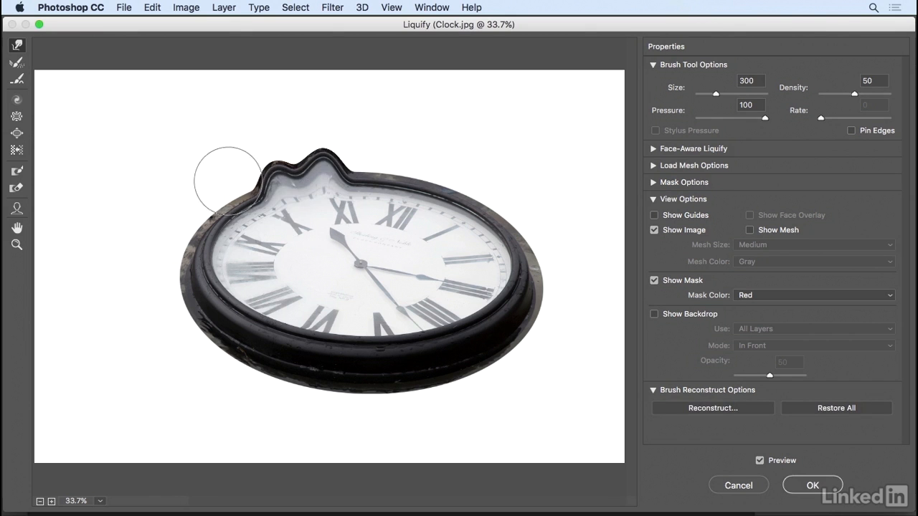
{"action": "left_click", "coordinate": [17, 63]}
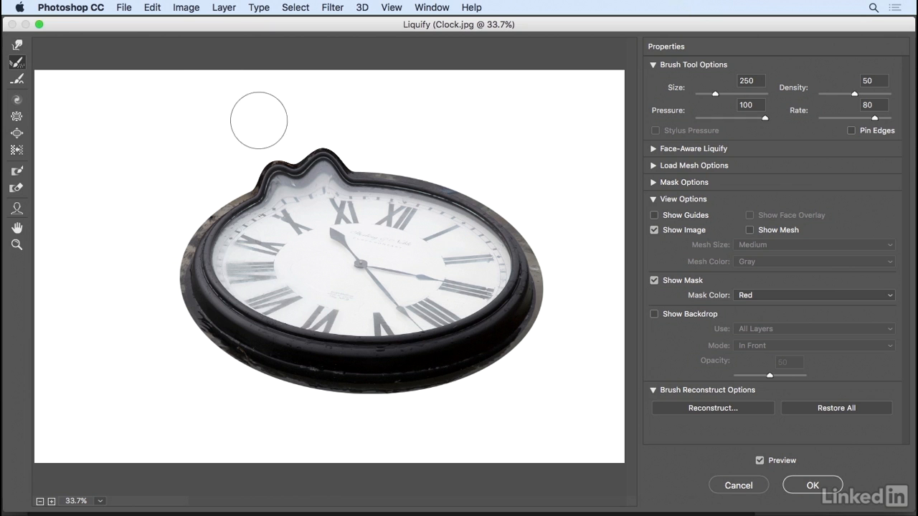
{"action": "mouse_move", "coordinate": [329, 142]}
{"action": "left_mouse_down"}
{"action": "mouse_move", "coordinate": [305, 145]}
{"action": "mouse_move", "coordinate": [320, 162]}
{"action": "mouse_move", "coordinate": [341, 148]}
{"action": "mouse_move", "coordinate": [331, 174]}
{"action": "mouse_move", "coordinate": [337, 161]}
{"action": "mouse_move", "coordinate": [321, 138]}
{"action": "mouse_move", "coordinate": [325, 177]}
{"action": "mouse_move", "coordinate": [347, 144]}
{"action": "mouse_move", "coordinate": [328, 168]}
{"action": "left_mouse_up"}
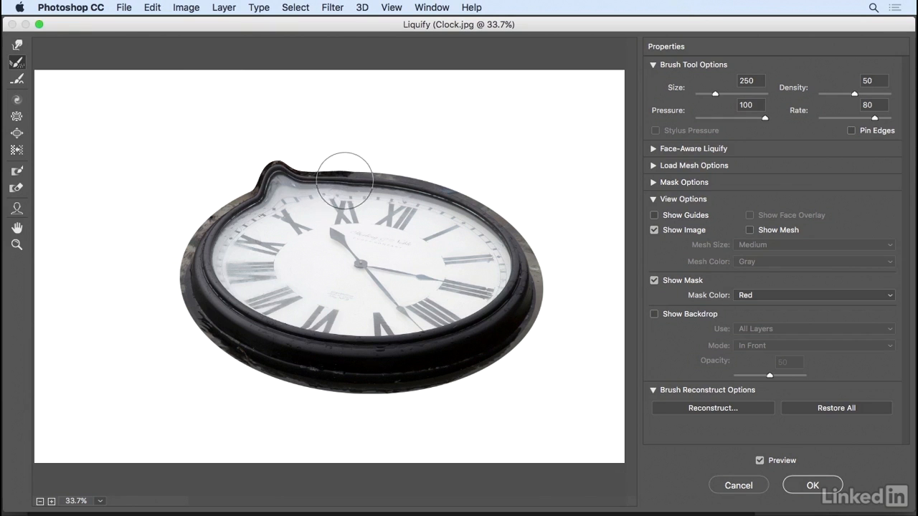
{"action": "left_click", "coordinate": [749, 229]}
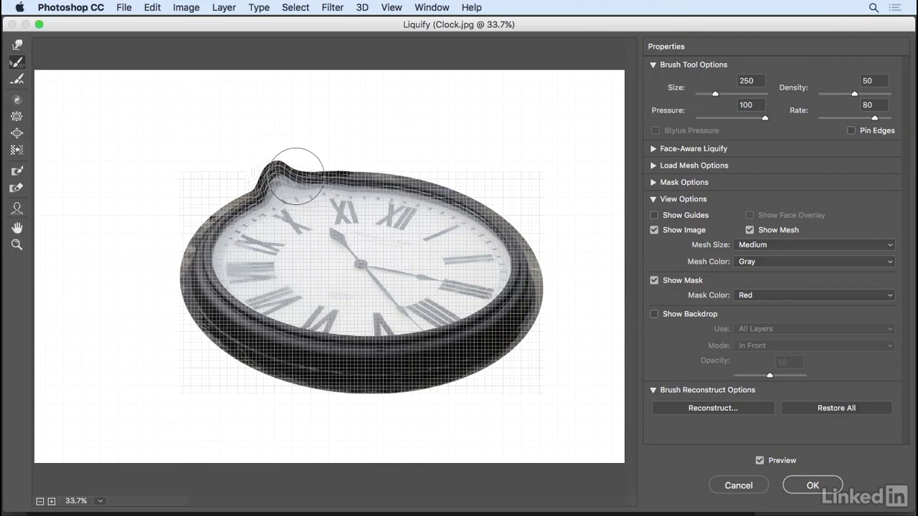
{"action": "mouse_move", "coordinate": [268, 160]}
{"action": "left_mouse_down"}
{"action": "mouse_move", "coordinate": [280, 179]}
{"action": "mouse_move", "coordinate": [249, 153]}
{"action": "mouse_move", "coordinate": [260, 193]}
{"action": "mouse_move", "coordinate": [241, 152]}
{"action": "mouse_move", "coordinate": [235, 168]}
{"action": "mouse_move", "coordinate": [247, 197]}
{"action": "mouse_move", "coordinate": [268, 142]}
{"action": "mouse_move", "coordinate": [278, 187]}
{"action": "mouse_move", "coordinate": [288, 158]}
{"action": "mouse_move", "coordinate": [302, 187]}
{"action": "mouse_move", "coordinate": [324, 207]}
{"action": "left_mouse_up"}
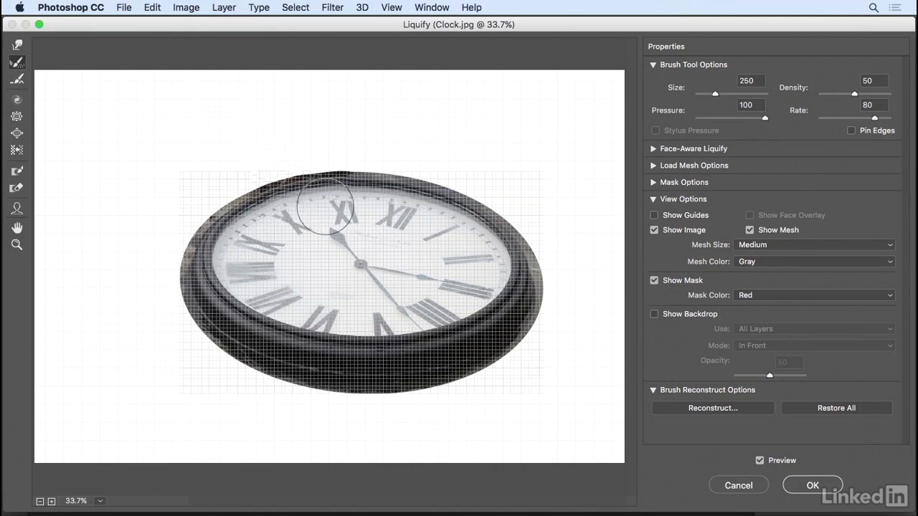
{"action": "left_click", "coordinate": [749, 230]}
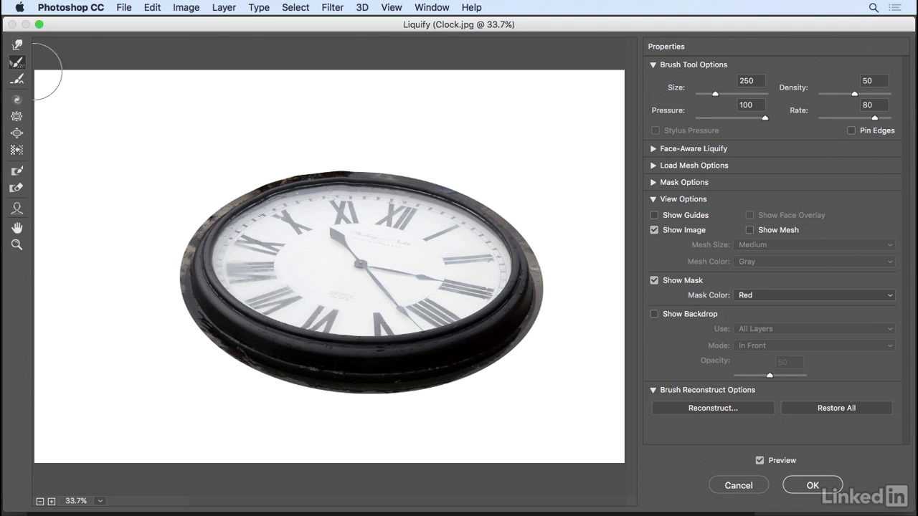
- Pull a bump out of the clock's upper-left rim with Forward Warp and soften its peak with the Smooth tool
{"action": "left_click", "coordinate": [18, 46]}
{"action": "left_click_drag", "start_coordinate": [301, 192], "coordinate": [292, 150]}
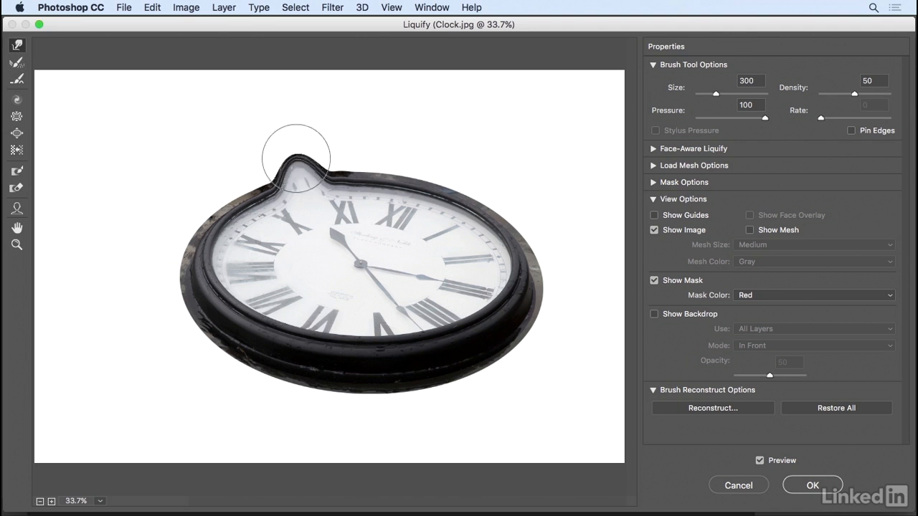
{"action": "left_click", "coordinate": [17, 80]}
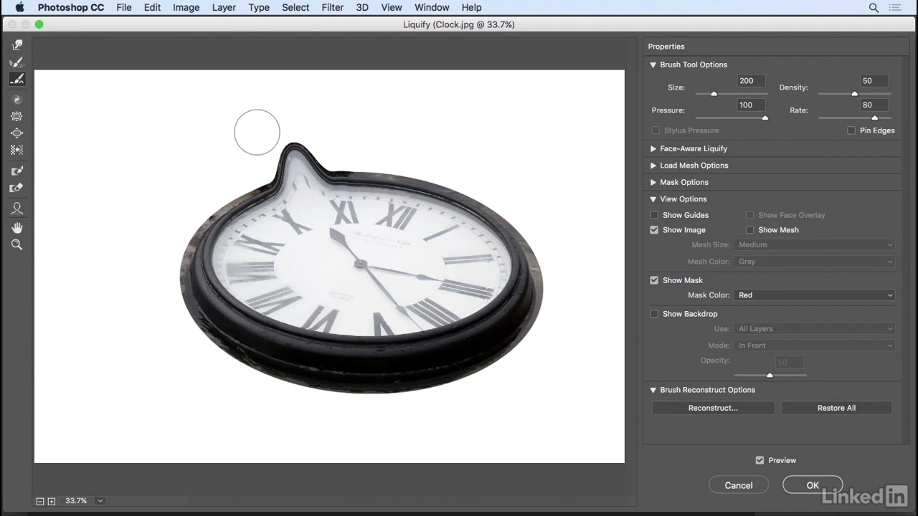
{"action": "mouse_move", "coordinate": [261, 155]}
{"action": "left_mouse_down"}
{"action": "mouse_move", "coordinate": [315, 154]}
{"action": "mouse_move", "coordinate": [287, 144]}
{"action": "mouse_move", "coordinate": [262, 160]}
{"action": "mouse_move", "coordinate": [298, 142]}
{"action": "mouse_move", "coordinate": [332, 152]}
{"action": "left_mouse_up"}
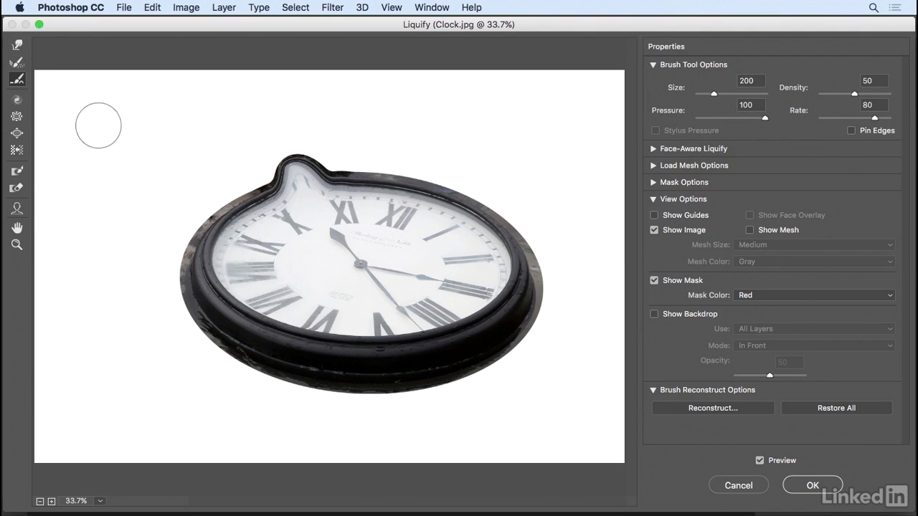
- Twist the clock hands around the centre of the dial with the Twirl Clockwise tool
{"action": "left_click", "coordinate": [16, 102]}
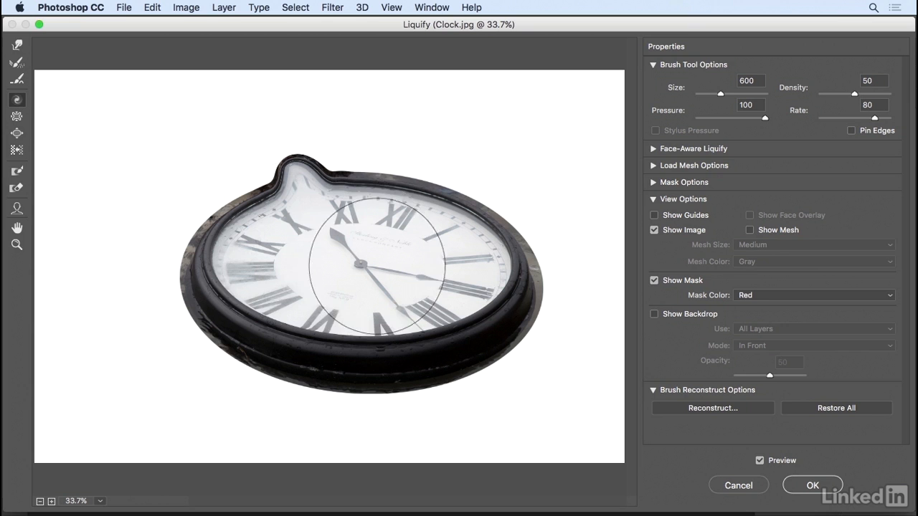
{"action": "left_click_drag", "start_coordinate": [370, 262], "coordinate": [371, 263]}
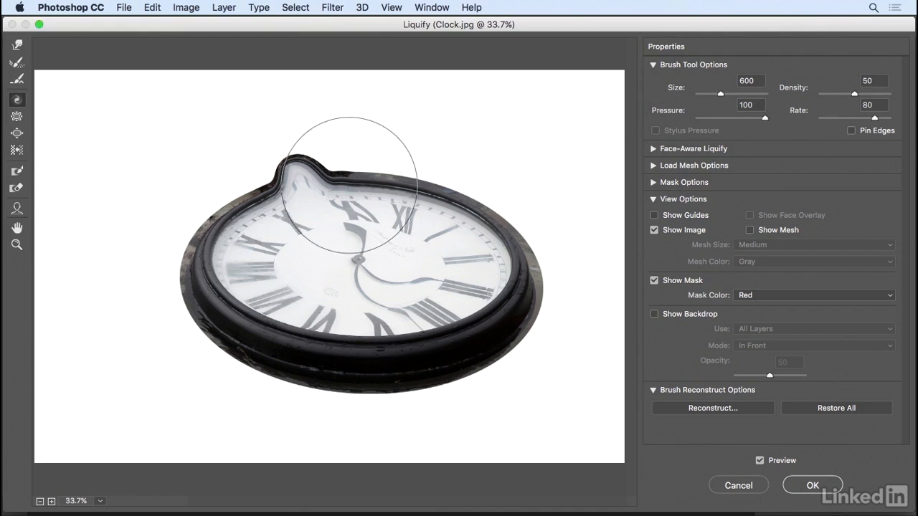
- Shrink the centre of the dial with the Pucker tool and expand it again with the tool's reversed, bloating effect
{"action": "key", "text": "s"}
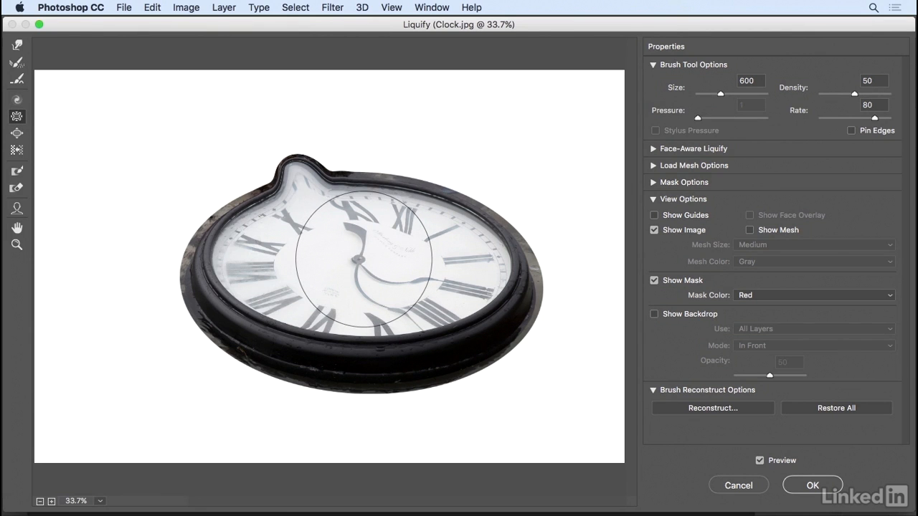
{"action": "left_click_drag", "start_coordinate": [363, 260], "coordinate": [363, 260]}
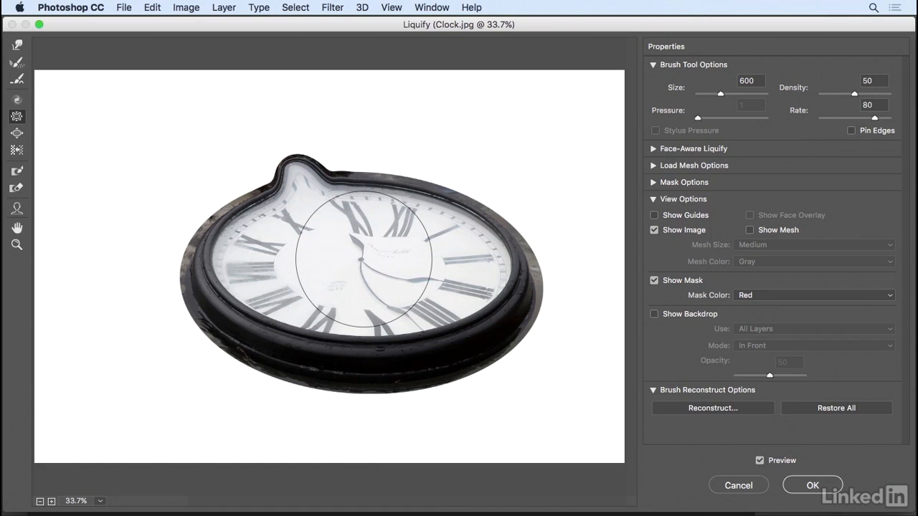
{"action": "left_click_drag", "start_coordinate": [363, 259], "coordinate": [376, 268]}
{"action": "left_click", "coordinate": [362, 261], "text": "alt"}
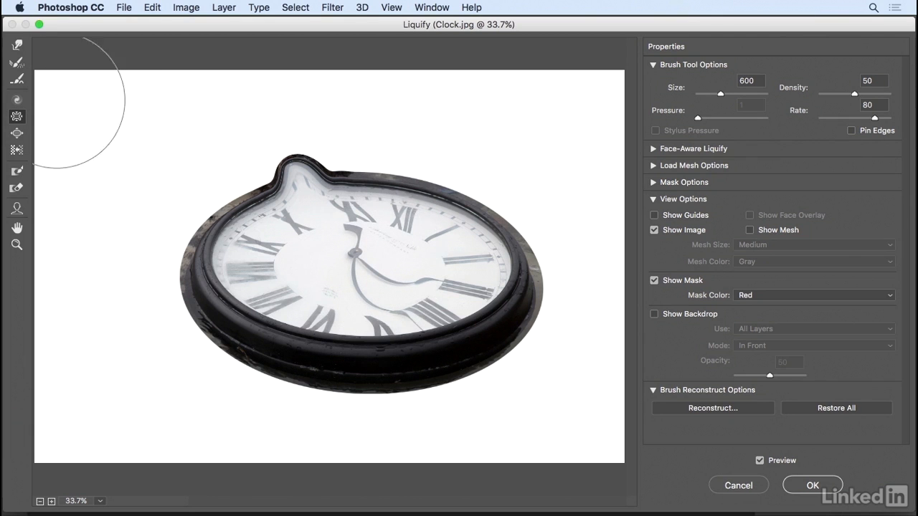
- Twirl the upper-right part of the clock around the XII numeral to make the rim wavy
{"action": "left_click", "coordinate": [17, 100]}
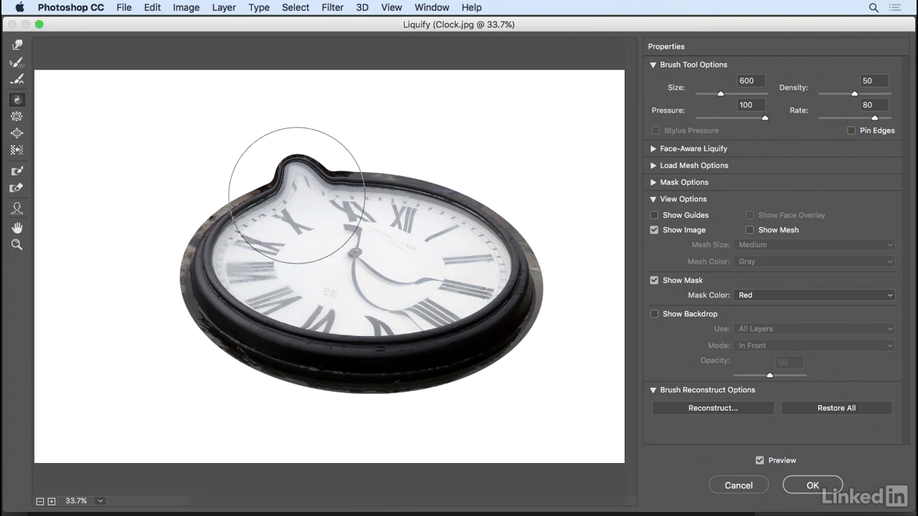
{"action": "mouse_move", "coordinate": [383, 205]}
{"action": "left_mouse_down"}
{"action": "mouse_move", "coordinate": [409, 195]}
{"action": "mouse_move", "coordinate": [426, 206]}
{"action": "left_mouse_up"}
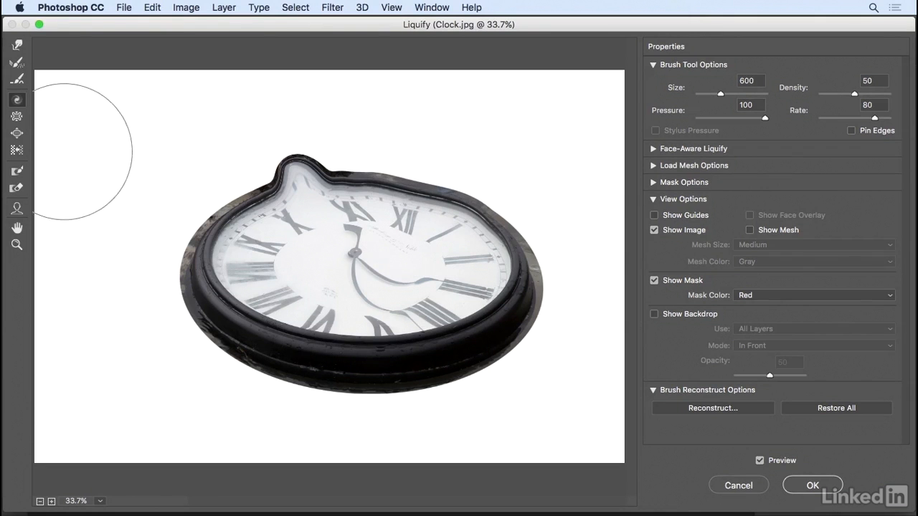
- Push the clock's lower-left rim inward with the Push Left tool at brush size 500
{"action": "left_click", "coordinate": [17, 150]}
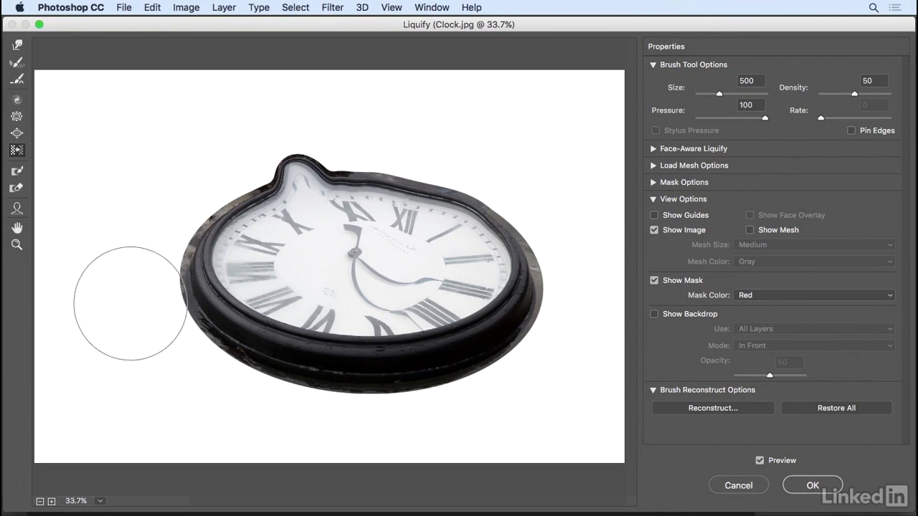
{"action": "mouse_move", "coordinate": [143, 325]}
{"action": "left_mouse_down"}
{"action": "mouse_move", "coordinate": [165, 161]}
{"action": "mouse_move", "coordinate": [158, 147]}
{"action": "mouse_move", "coordinate": [153, 352]}
{"action": "left_mouse_up"}
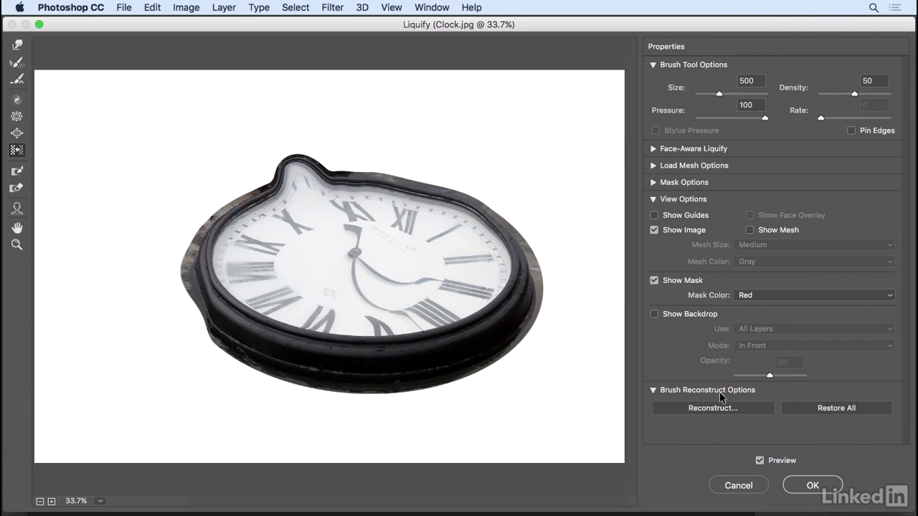
- Restore the whole clock to its undistorted shape and briefly preview the backdrop of all layers in front at 50 opacity
{"action": "left_click", "coordinate": [841, 407]}
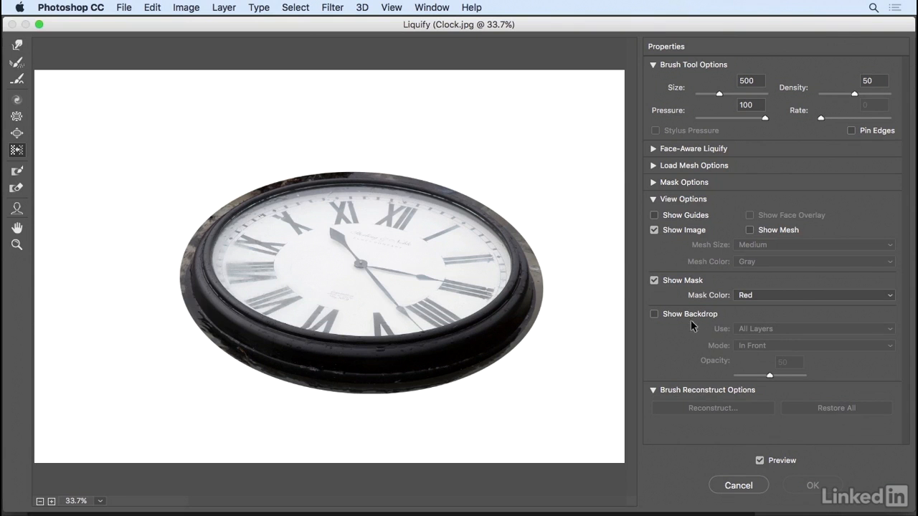
{"action": "left_click", "coordinate": [655, 313]}
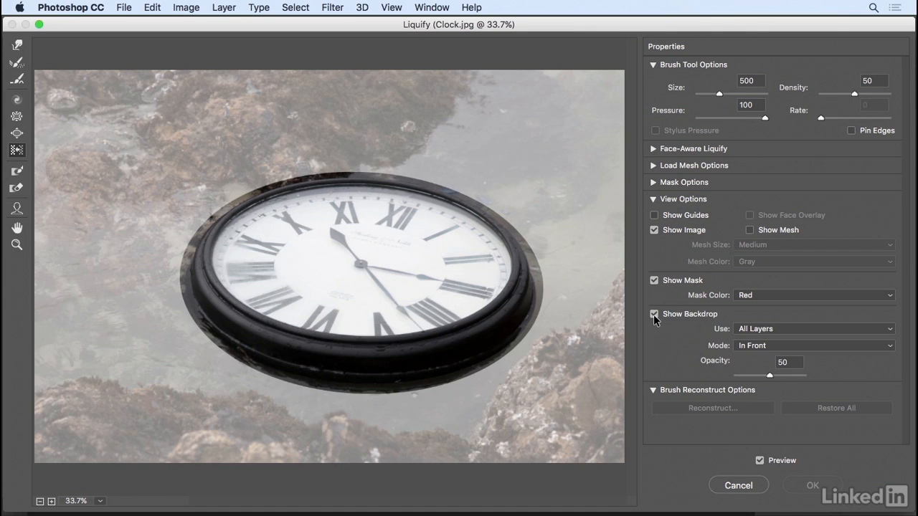
{"action": "left_click", "coordinate": [653, 314]}
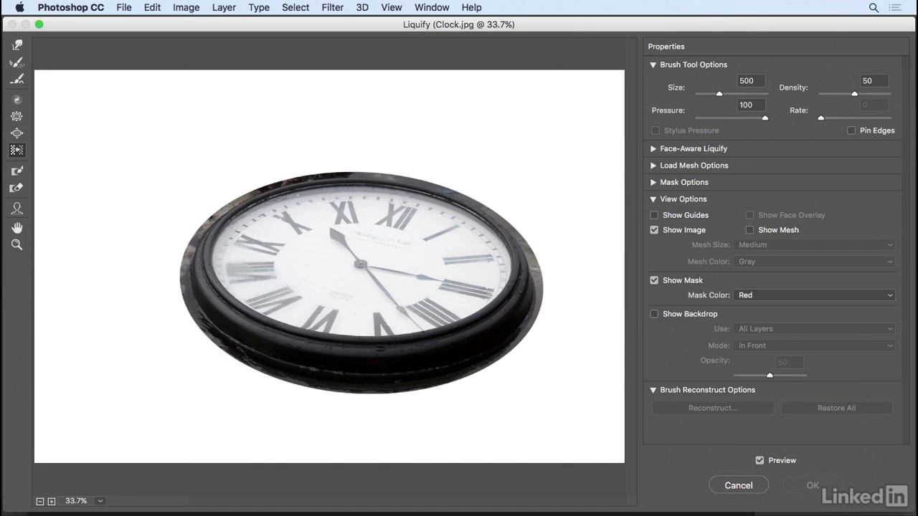
- Make the clock's upper and right rim wavy with the Forward Warp tool at brush size 300
{"action": "left_click", "coordinate": [14, 47]}
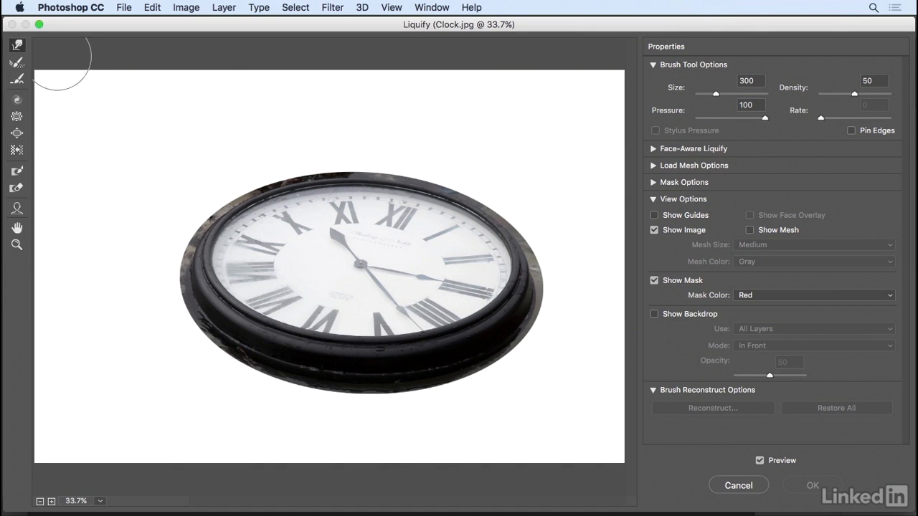
{"action": "mouse_move", "coordinate": [301, 178]}
{"action": "left_mouse_down"}
{"action": "mouse_move", "coordinate": [359, 186]}
{"action": "mouse_move", "coordinate": [377, 174]}
{"action": "mouse_move", "coordinate": [429, 195]}
{"action": "mouse_move", "coordinate": [443, 188]}
{"action": "mouse_move", "coordinate": [478, 223]}
{"action": "mouse_move", "coordinate": [474, 204]}
{"action": "mouse_move", "coordinate": [499, 236]}
{"action": "mouse_move", "coordinate": [509, 233]}
{"action": "mouse_move", "coordinate": [516, 267]}
{"action": "mouse_move", "coordinate": [531, 272]}
{"action": "mouse_move", "coordinate": [532, 285]}
{"action": "mouse_move", "coordinate": [500, 321]}
{"action": "left_mouse_up"}
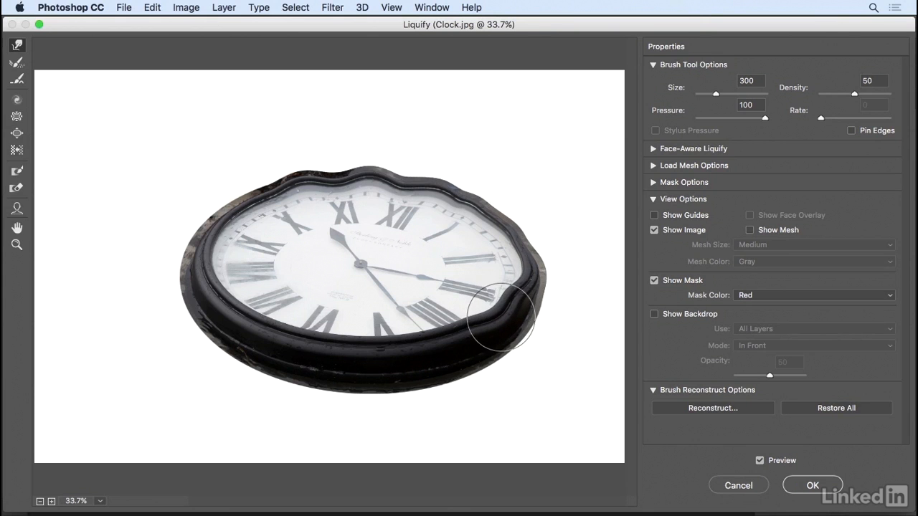
{"action": "mouse_move", "coordinate": [259, 198]}
{"action": "left_mouse_down"}
{"action": "mouse_move", "coordinate": [251, 175]}
{"action": "mouse_move", "coordinate": [261, 171]}
{"action": "left_mouse_up"}
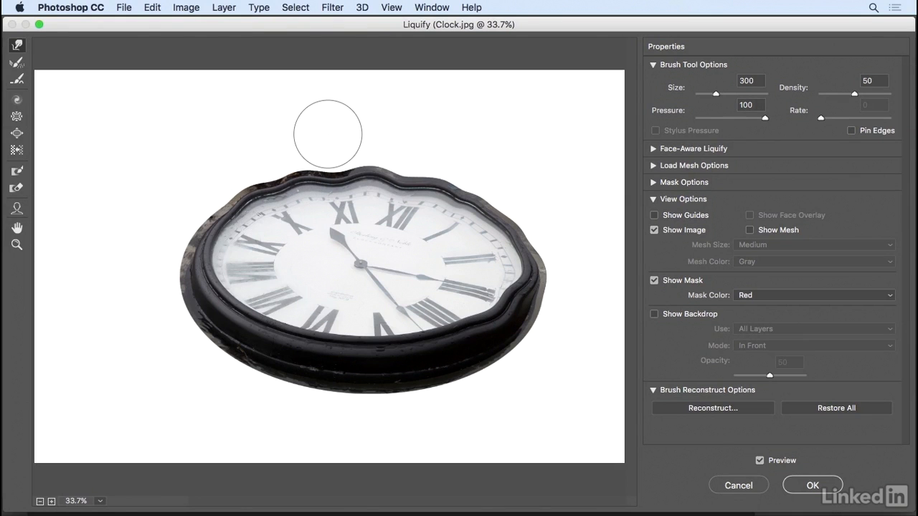
- Protect the numerals along the upper part of the dial, from X to II, with a size 100 Freeze Mask brush
{"action": "left_click", "coordinate": [17, 100]}
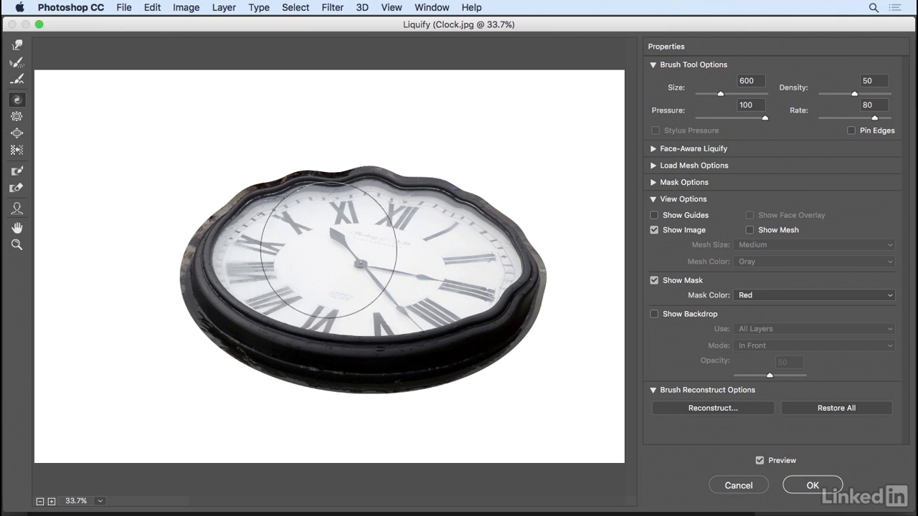
{"action": "left_click", "coordinate": [18, 173]}
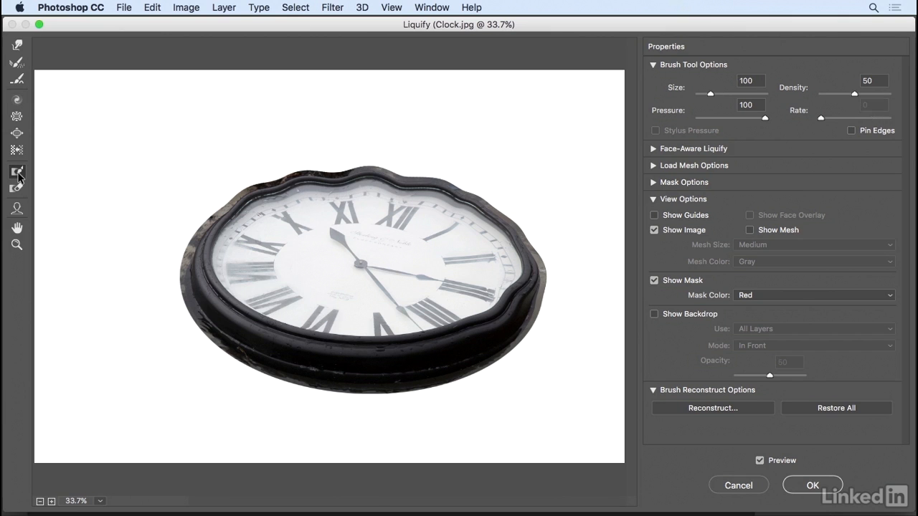
{"action": "mouse_move", "coordinate": [331, 215]}
{"action": "left_mouse_down"}
{"action": "mouse_move", "coordinate": [402, 221]}
{"action": "mouse_move", "coordinate": [450, 261]}
{"action": "left_mouse_up"}
{"action": "mouse_move", "coordinate": [424, 231]}
{"action": "left_mouse_down"}
{"action": "mouse_move", "coordinate": [350, 203]}
{"action": "mouse_move", "coordinate": [317, 208]}
{"action": "mouse_move", "coordinate": [377, 201]}
{"action": "mouse_move", "coordinate": [350, 200]}
{"action": "mouse_move", "coordinate": [292, 221]}
{"action": "mouse_move", "coordinate": [311, 216]}
{"action": "mouse_move", "coordinate": [279, 228]}
{"action": "left_mouse_up"}
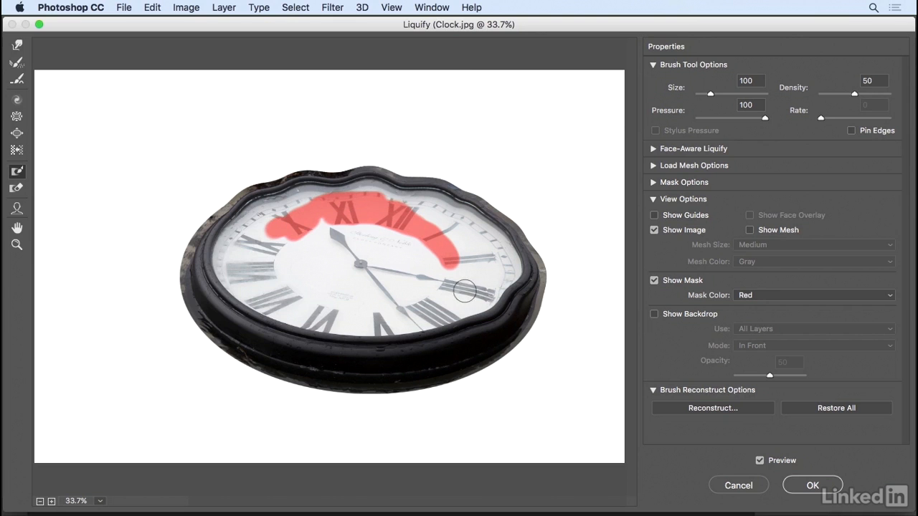
- Twirl the clock hands around the centre of the dial with the Twirl Clockwise tool at brush size 300
{"action": "left_click", "coordinate": [18, 101]}
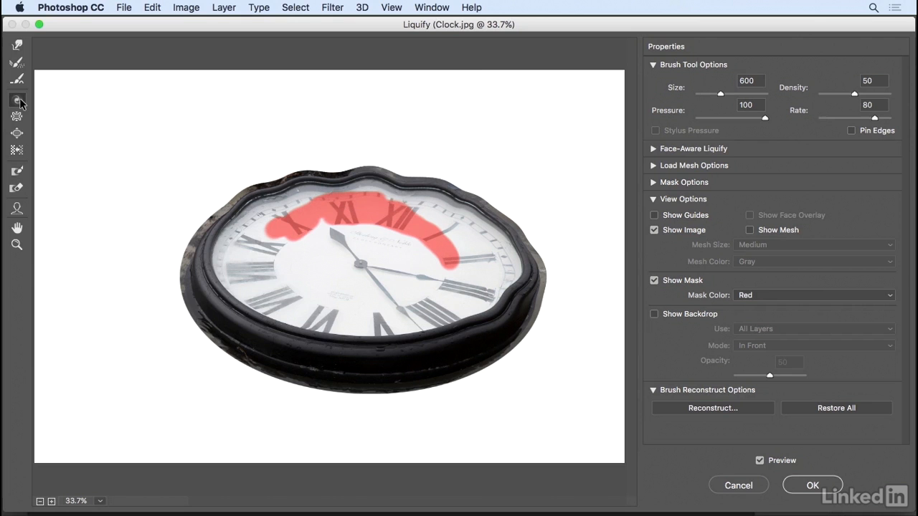
{"action": "key", "text": "bracketleft"}
{"action": "key", "text": "bracketleft"}
{"action": "key", "text": "bracketleft"}
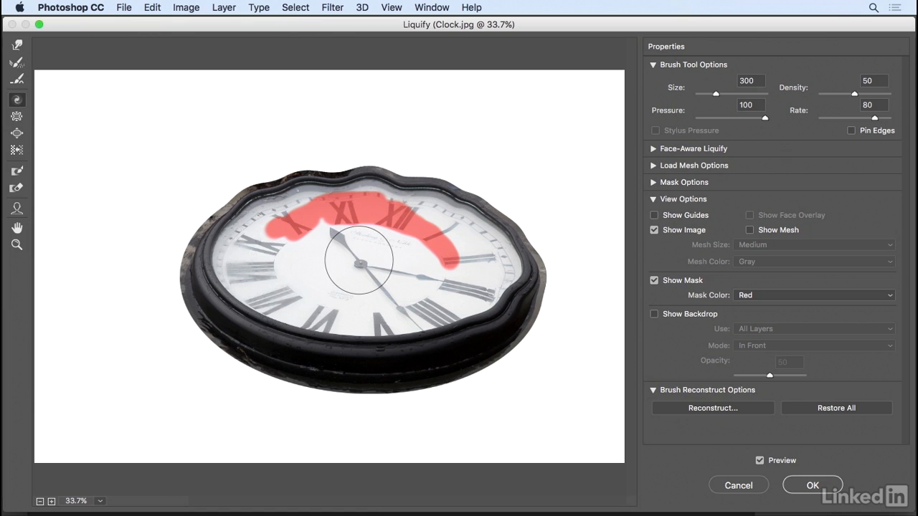
{"action": "left_click_drag", "start_coordinate": [359, 260], "coordinate": [360, 263]}
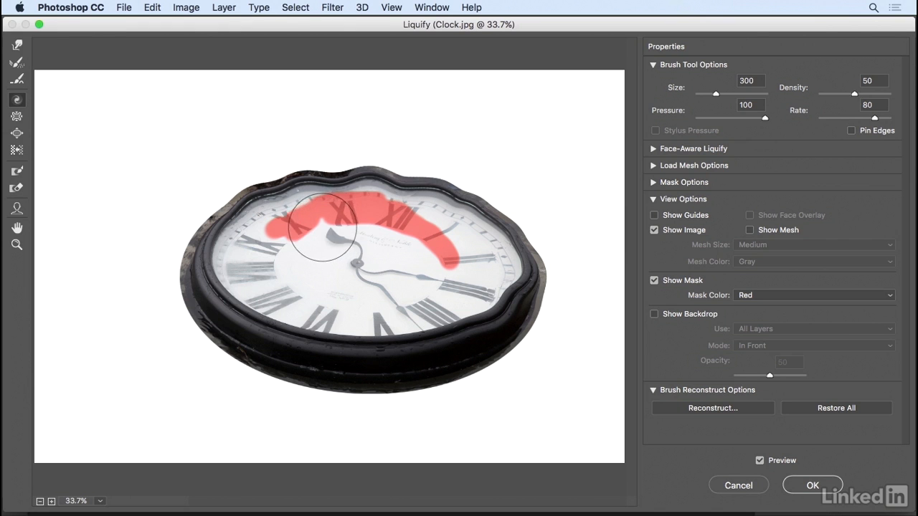
- Erase the freeze mask from the numerals with a size 250 Thaw Mask brush and apply the Liquify filter
{"action": "left_click", "coordinate": [17, 188]}
{"action": "mouse_move", "coordinate": [267, 222]}
{"action": "left_mouse_down"}
{"action": "mouse_move", "coordinate": [291, 216]}
{"action": "mouse_move", "coordinate": [370, 209]}
{"action": "mouse_move", "coordinate": [462, 257]}
{"action": "left_mouse_up"}
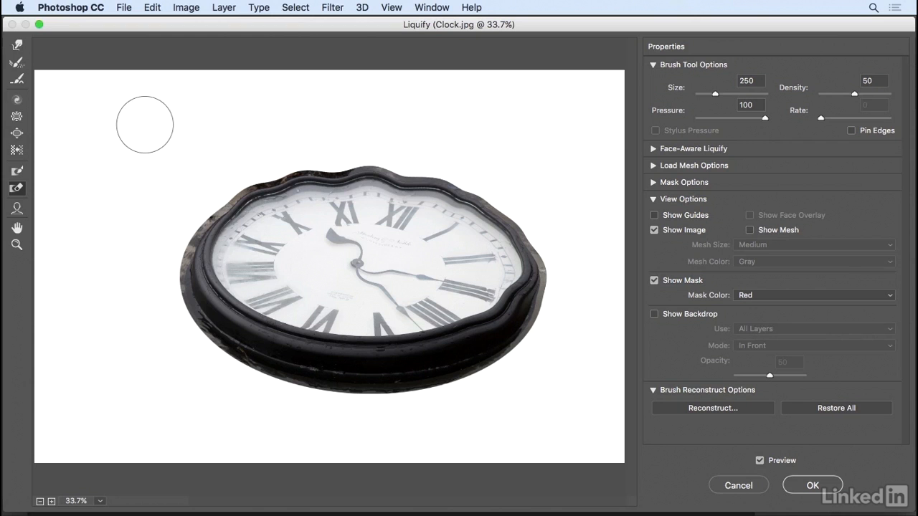
{"action": "left_click", "coordinate": [813, 479]}
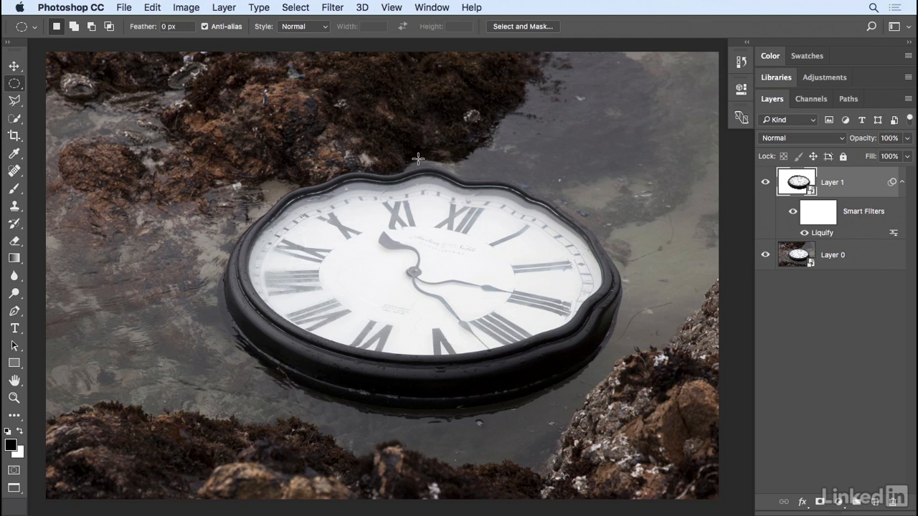
- Add a Path Blur to Layer 0 and curve its path below the clock, from the lower-left rocks to the lower-right rocks
{"action": "left_click", "coordinate": [840, 257]}
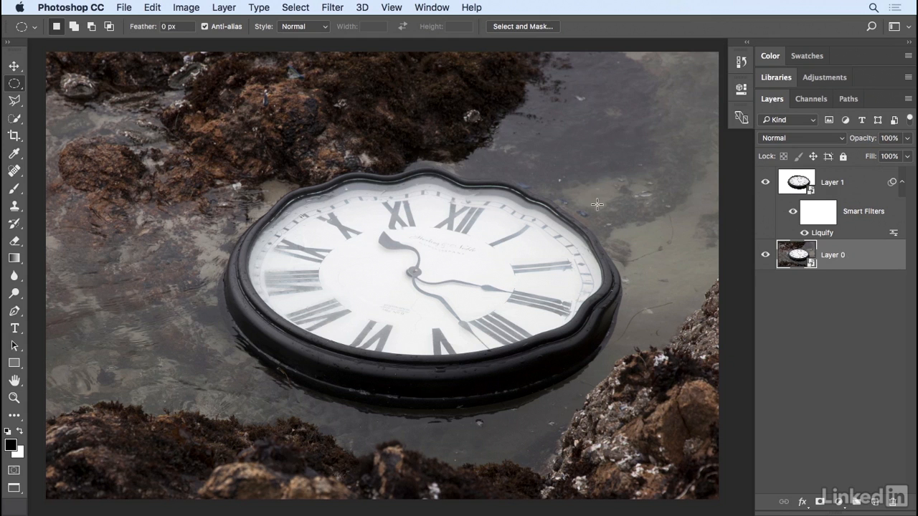
{"action": "left_click", "coordinate": [326, 7]}
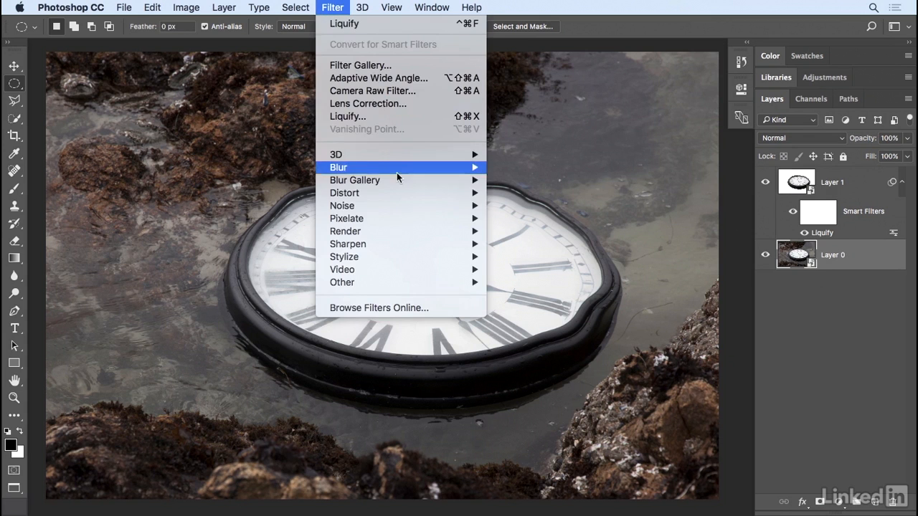
{"action": "mouse_move", "coordinate": [400, 179]}
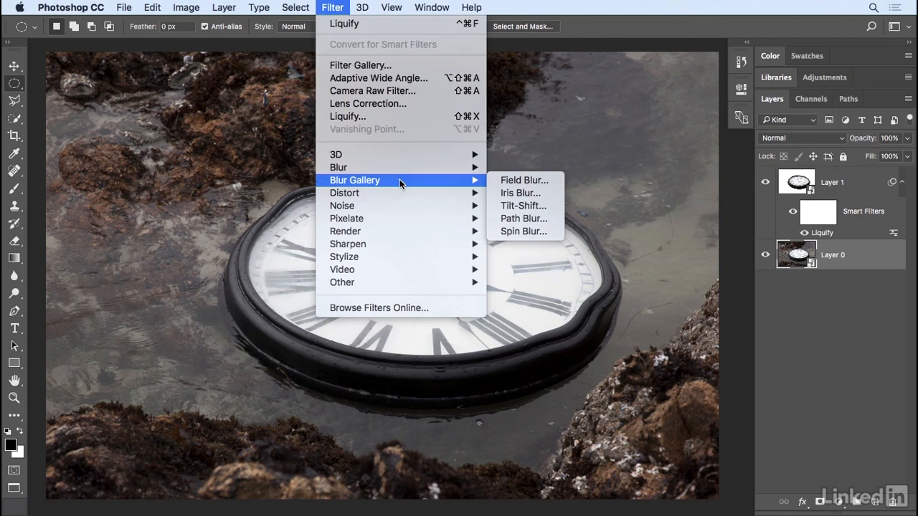
{"action": "left_click", "coordinate": [537, 216]}
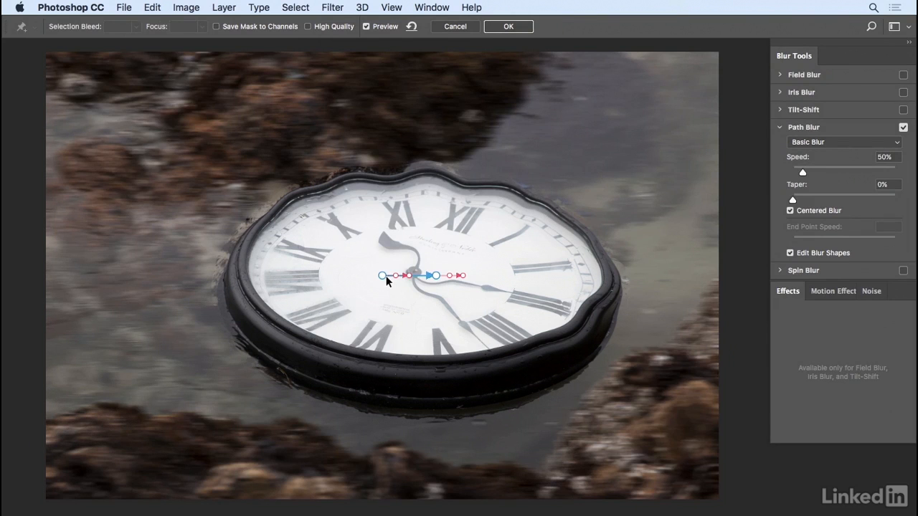
{"action": "left_click_drag", "start_coordinate": [384, 276], "coordinate": [189, 451]}
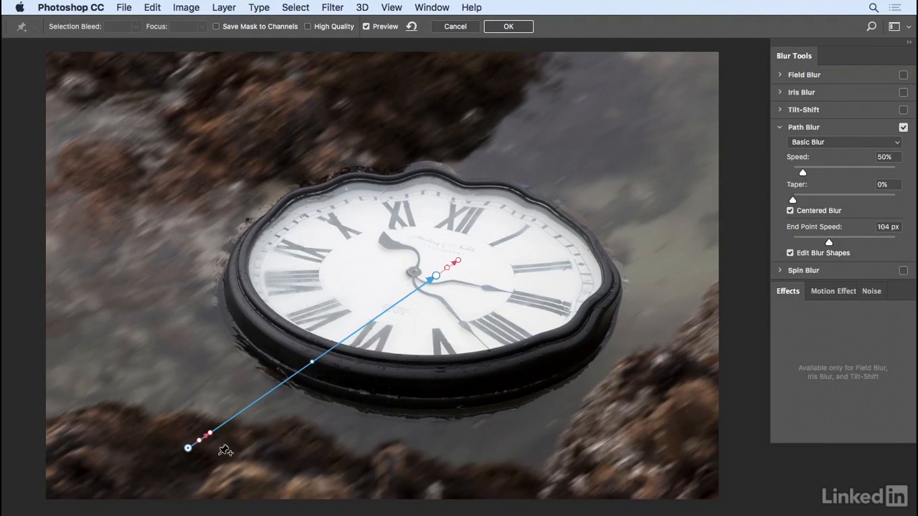
{"action": "left_click_drag", "start_coordinate": [435, 275], "coordinate": [658, 380]}
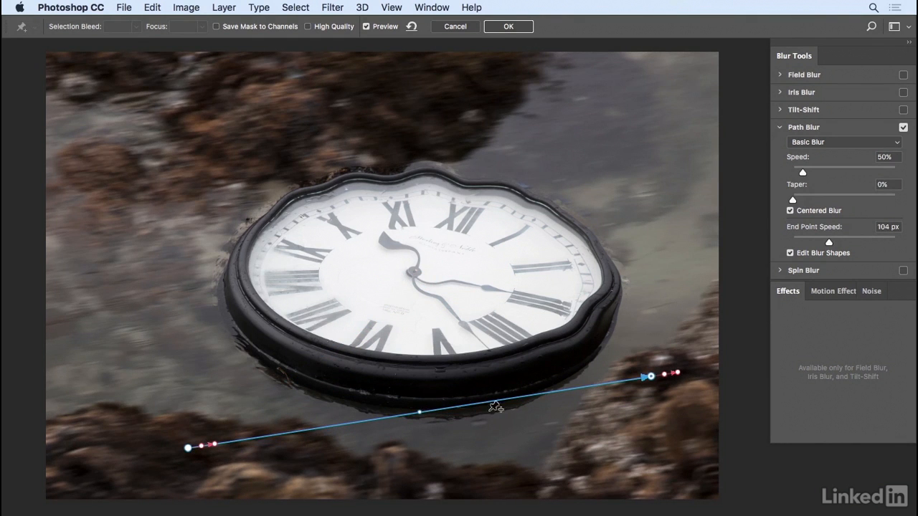
{"action": "left_click_drag", "start_coordinate": [420, 413], "coordinate": [435, 467]}
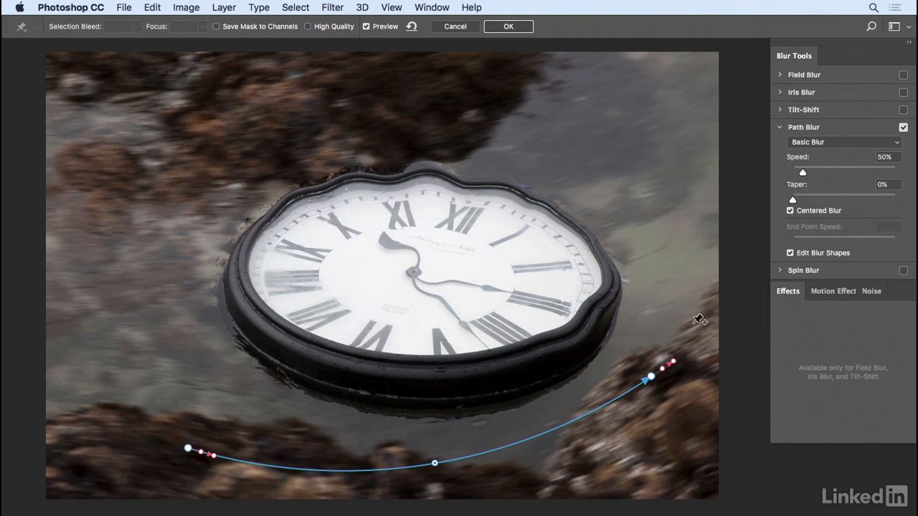
- Set the path blur speed to 59% and bend the blur shape at the lower path's right end
{"action": "mouse_move", "coordinate": [802, 174]}
{"action": "left_mouse_down"}
{"action": "mouse_move", "coordinate": [824, 173]}
{"action": "mouse_move", "coordinate": [804, 175]}
{"action": "left_mouse_up"}
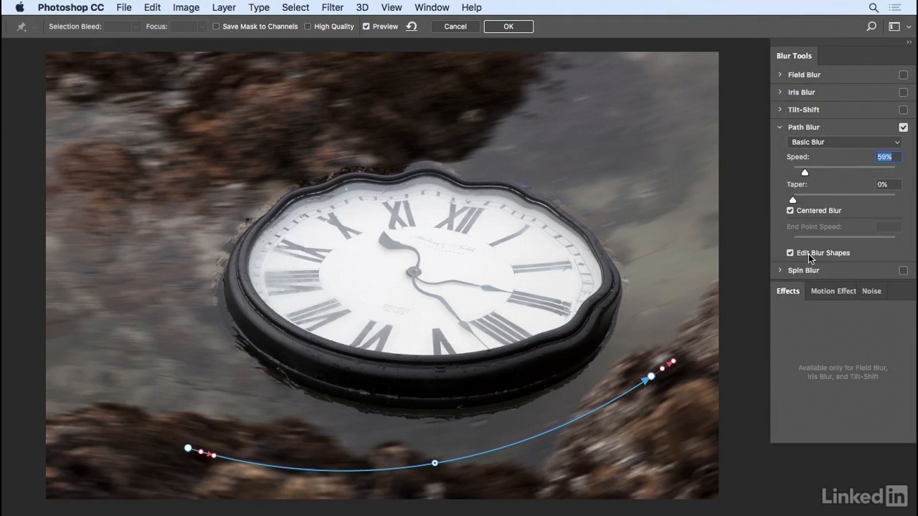
{"action": "left_click", "coordinate": [652, 377]}
{"action": "key", "text": "e"}
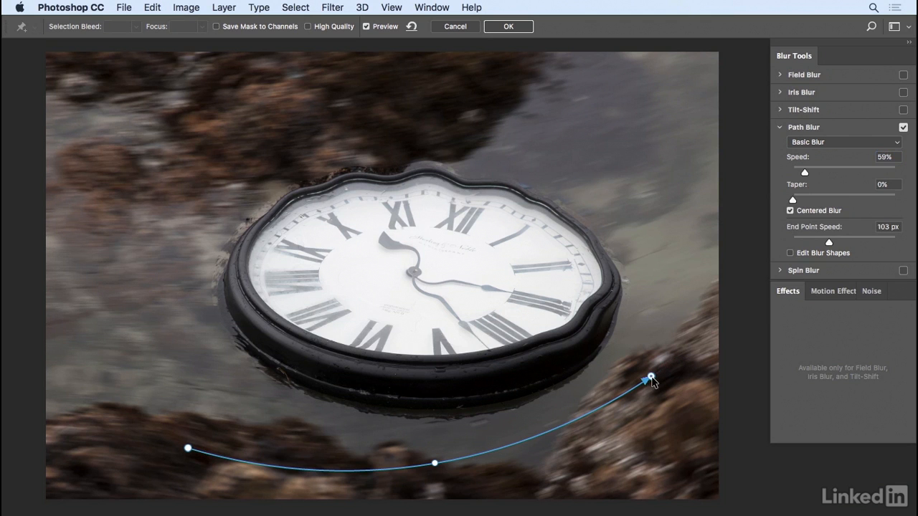
{"action": "key", "text": "e"}
{"action": "left_click_drag", "start_coordinate": [664, 374], "coordinate": [668, 375]}
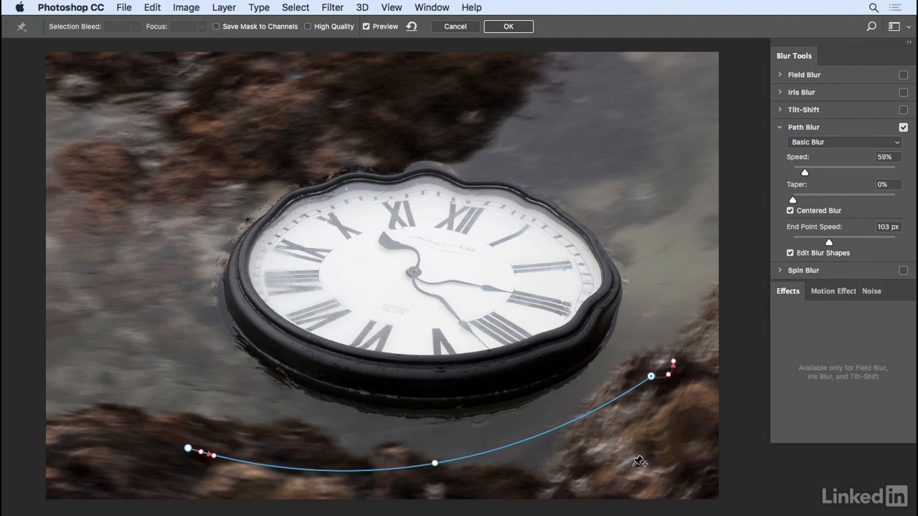
{"action": "key", "text": "Escape"}
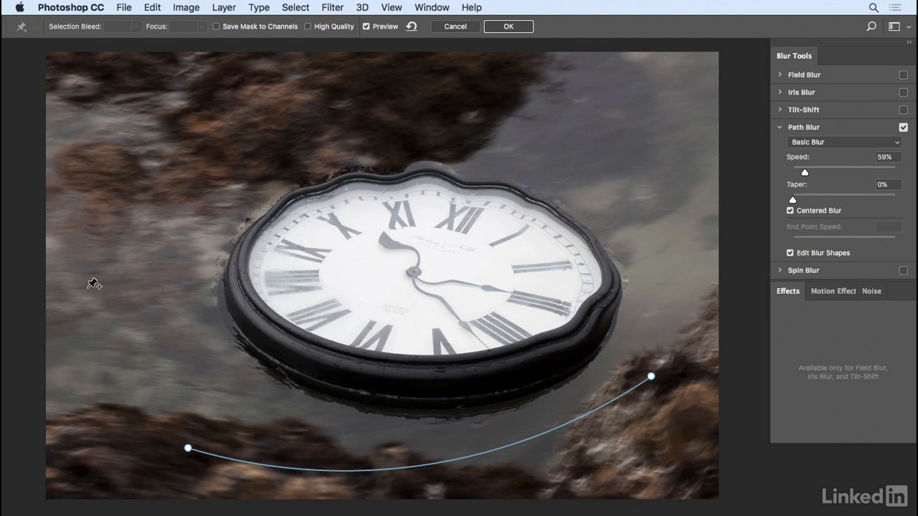
- Draw a second curved blur path over the rocks from the water left of the clock to above its XII numeral
{"action": "left_click", "coordinate": [87, 288]}
{"action": "left_click", "coordinate": [238, 138]}
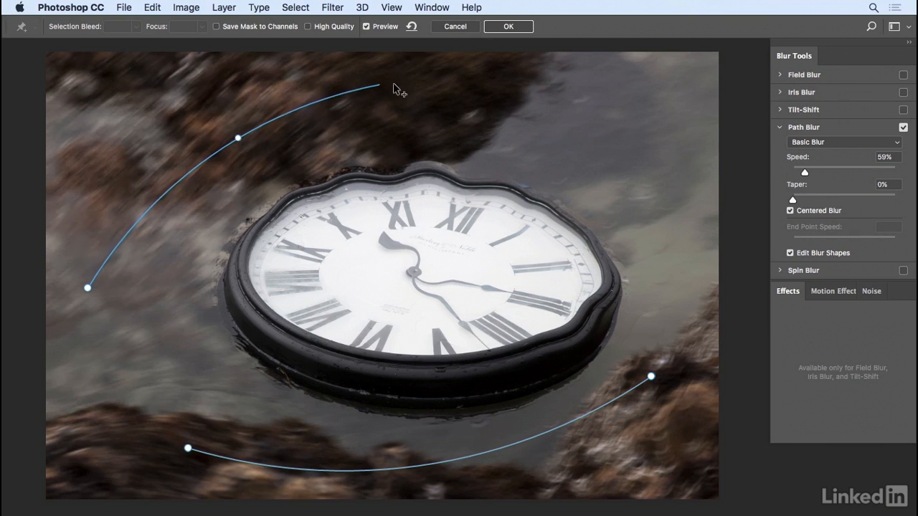
{"action": "left_click", "coordinate": [495, 90]}
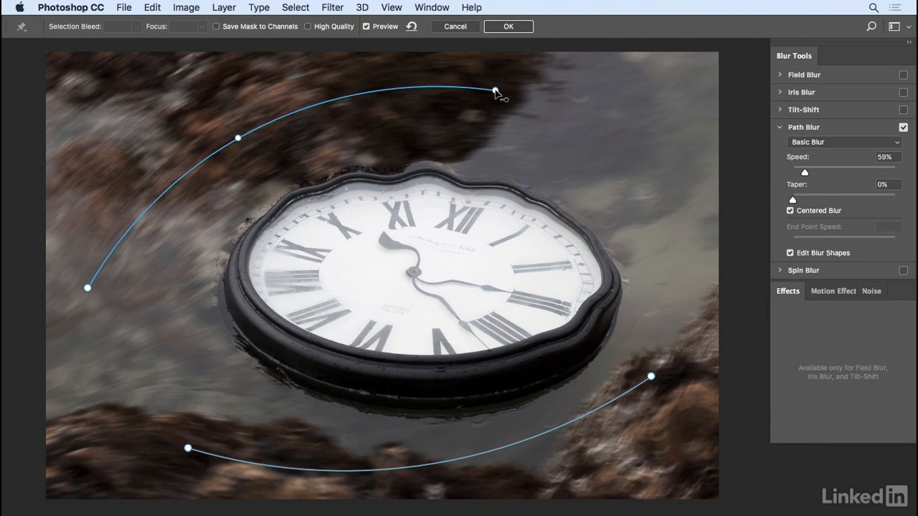
{"action": "left_click", "coordinate": [495, 90]}
- Bend the blur shape at the upper path's right end slightly upward and apply the Path Blur
{"action": "left_click", "coordinate": [508, 94]}
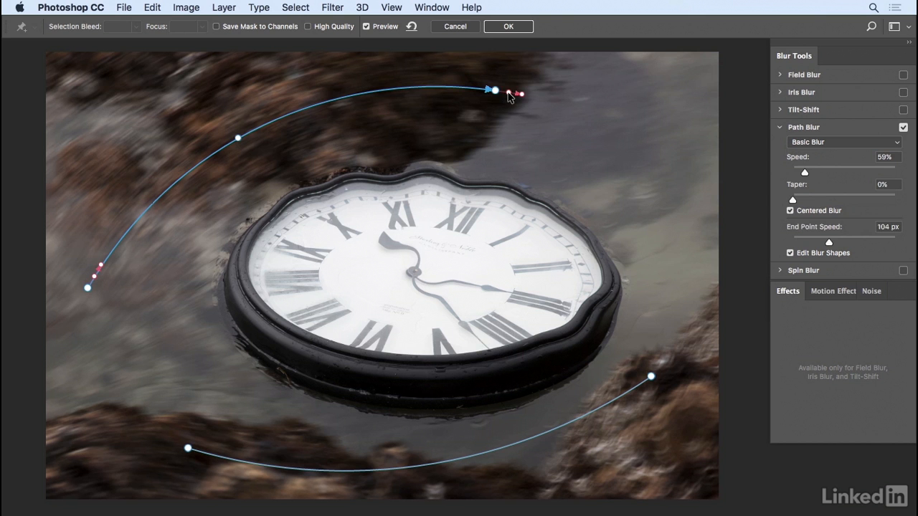
{"action": "left_click_drag", "start_coordinate": [508, 91], "coordinate": [509, 86]}
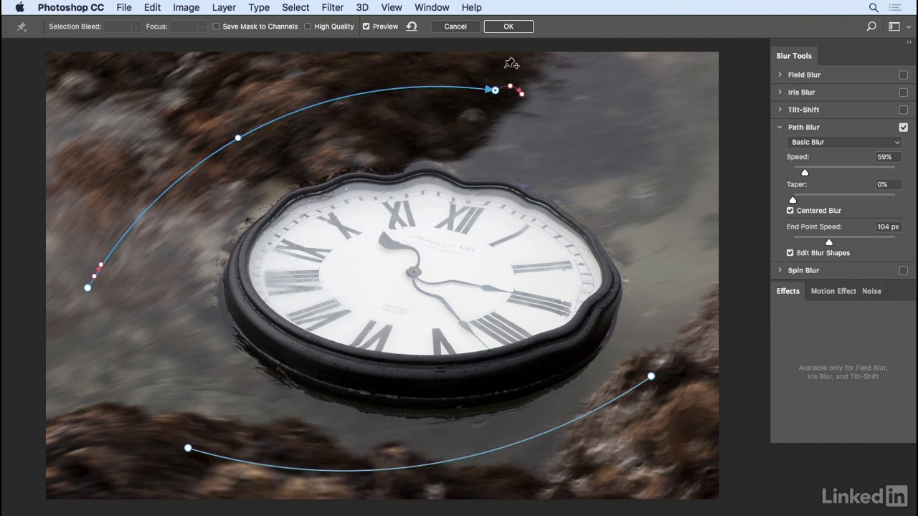
{"action": "left_click", "coordinate": [509, 27]}
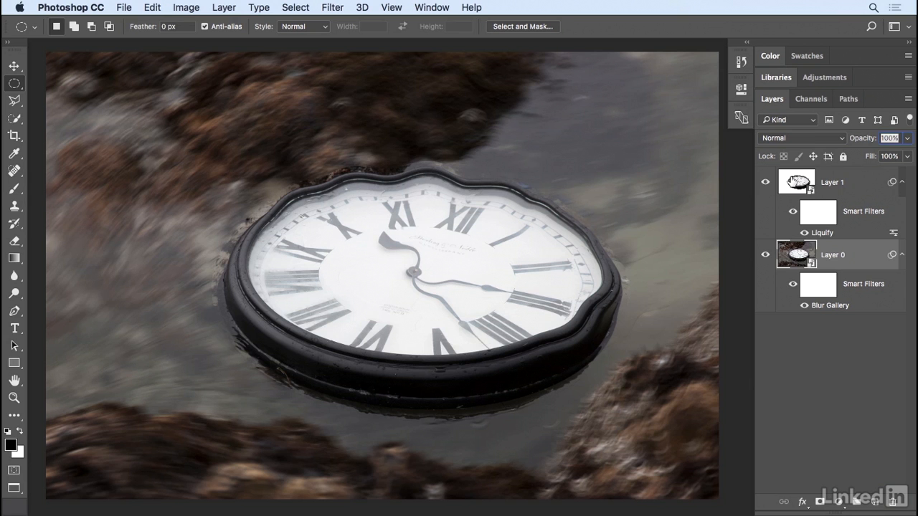
- Add a layer mask to Layer 1 and paint black around the clock's outer edge with a 60 px brush
{"action": "left_click", "coordinate": [792, 182]}
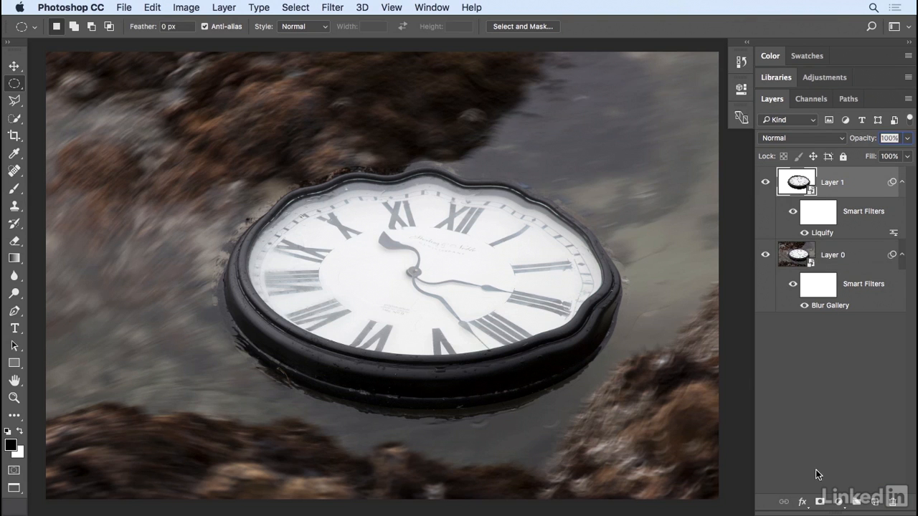
{"action": "left_click", "coordinate": [819, 501]}
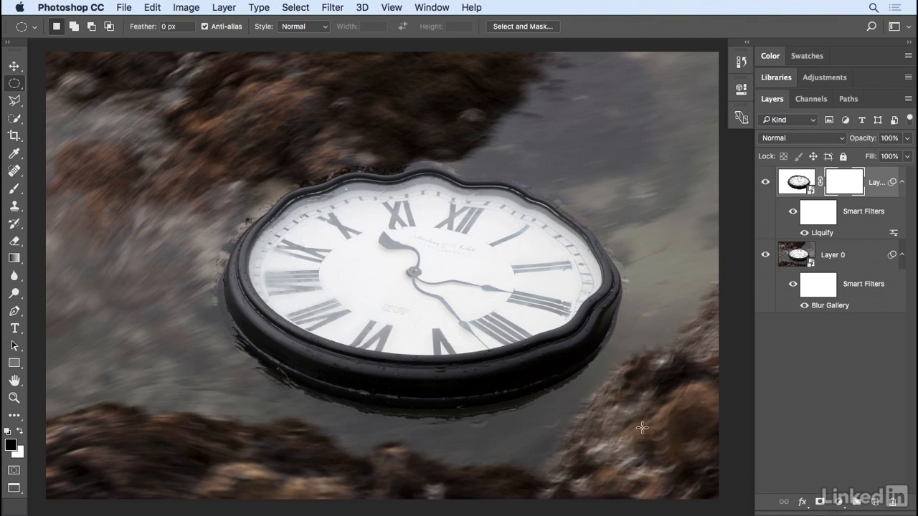
{"action": "key", "text": "b"}
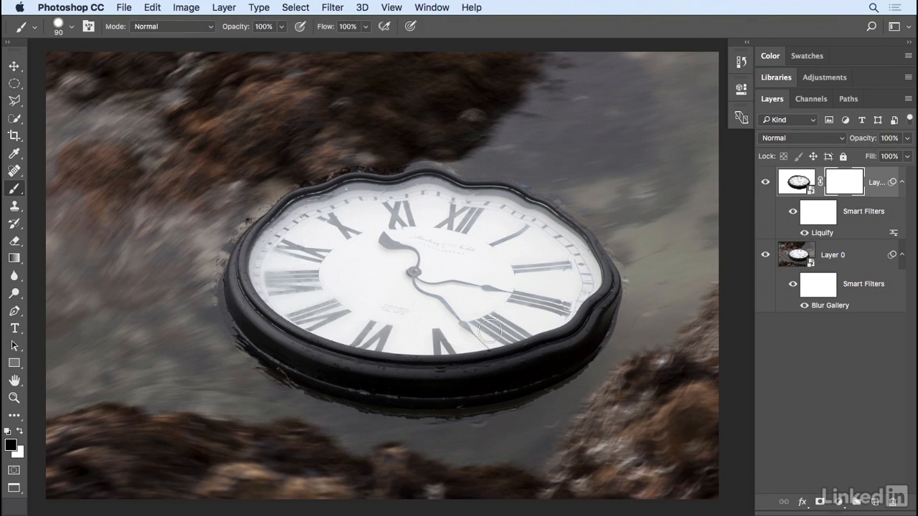
{"action": "key", "text": "bracketleft"}
{"action": "key", "text": "bracketleft"}
{"action": "key", "text": "bracketleft"}
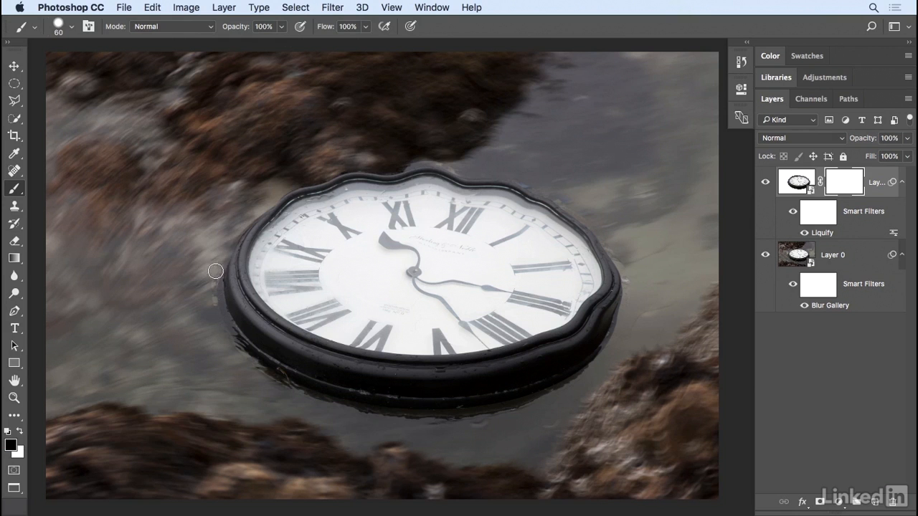
{"action": "mouse_move", "coordinate": [215, 312]}
{"action": "left_mouse_down"}
{"action": "mouse_move", "coordinate": [234, 181]}
{"action": "mouse_move", "coordinate": [277, 164]}
{"action": "mouse_move", "coordinate": [315, 170]}
{"action": "left_mouse_up"}
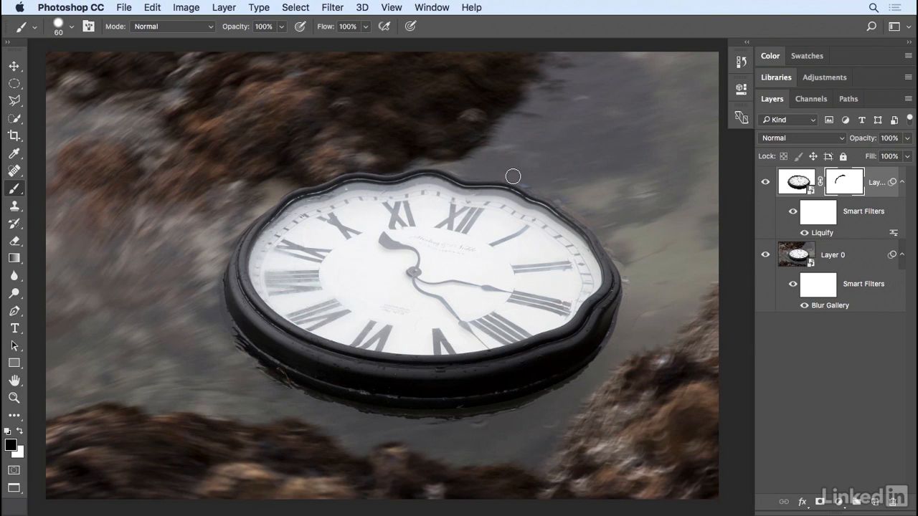
{"action": "left_click_drag", "start_coordinate": [568, 203], "coordinate": [569, 198]}
{"action": "mouse_move", "coordinate": [626, 274]}
{"action": "left_mouse_down"}
{"action": "mouse_move", "coordinate": [632, 312]}
{"action": "mouse_move", "coordinate": [565, 390]}
{"action": "mouse_move", "coordinate": [588, 365]}
{"action": "mouse_move", "coordinate": [530, 402]}
{"action": "mouse_move", "coordinate": [431, 421]}
{"action": "mouse_move", "coordinate": [541, 401]}
{"action": "mouse_move", "coordinate": [405, 418]}
{"action": "mouse_move", "coordinate": [286, 392]}
{"action": "mouse_move", "coordinate": [351, 411]}
{"action": "mouse_move", "coordinate": [464, 422]}
{"action": "mouse_move", "coordinate": [316, 415]}
{"action": "mouse_move", "coordinate": [289, 409]}
{"action": "mouse_move", "coordinate": [298, 389]}
{"action": "mouse_move", "coordinate": [276, 381]}
{"action": "mouse_move", "coordinate": [241, 348]}
{"action": "mouse_move", "coordinate": [210, 286]}
{"action": "mouse_move", "coordinate": [215, 262]}
{"action": "mouse_move", "coordinate": [227, 334]}
{"action": "mouse_move", "coordinate": [220, 316]}
{"action": "mouse_move", "coordinate": [250, 363]}
{"action": "mouse_move", "coordinate": [311, 398]}
{"action": "left_mouse_up"}
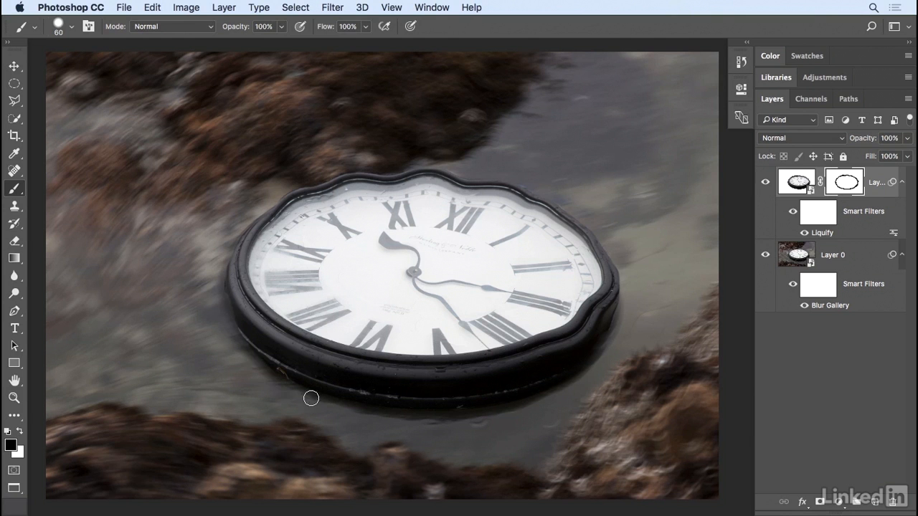
- Paint white on the mask to bring back the clock's left edge, and return the foreground colour to black
{"action": "key", "text": "x"}
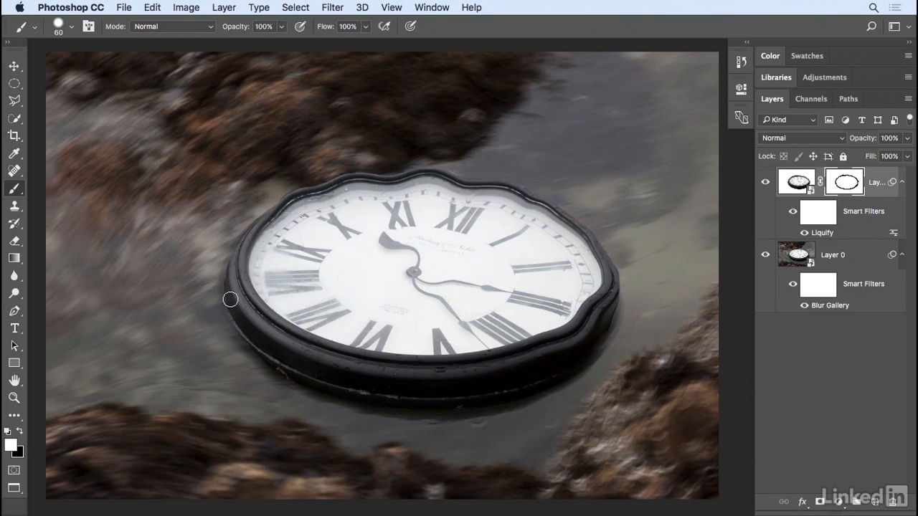
{"action": "key", "text": "x"}
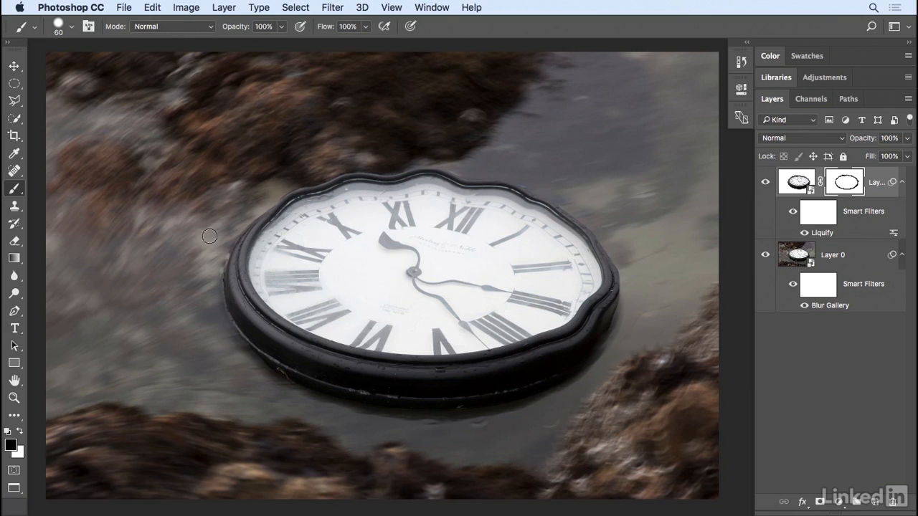